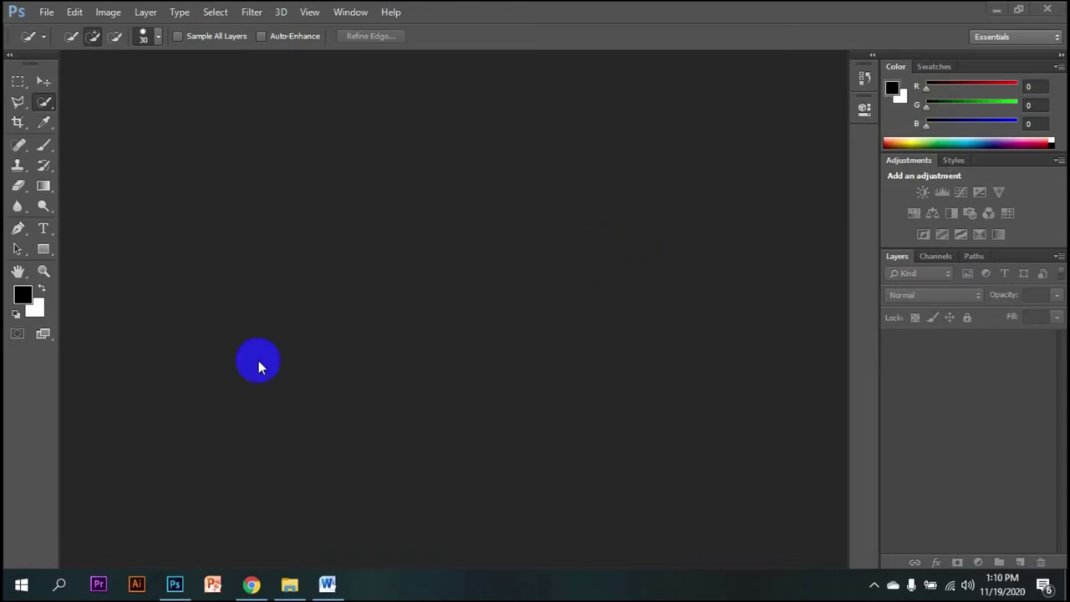
Open the IceCream image from the Desktop folder and activate the Move tool
click(38, 14)
click(59, 42)
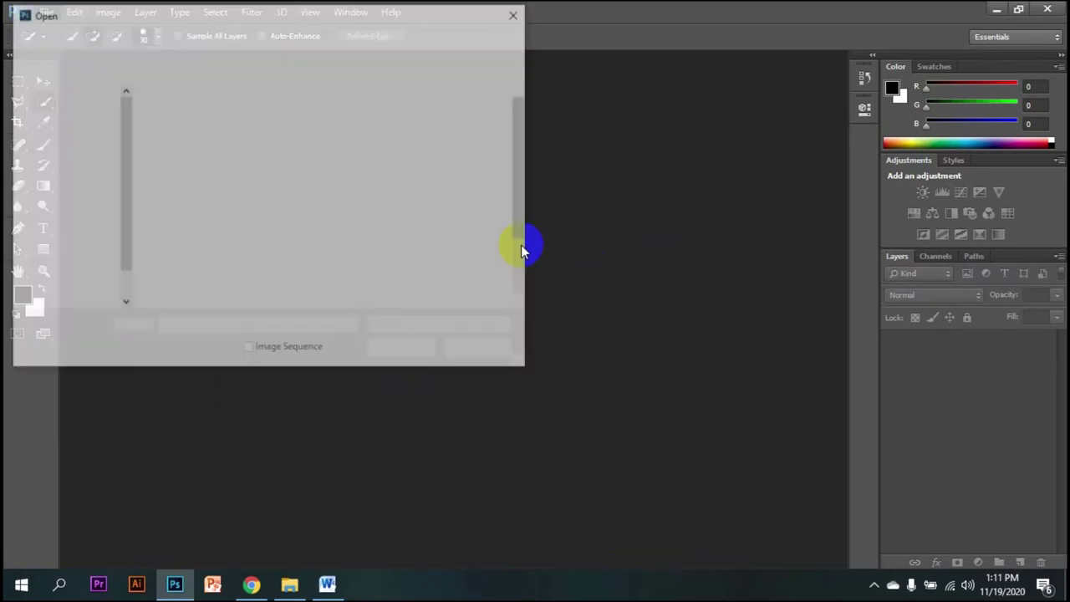
scroll(418, 251, down, 1)
double_click(391, 294)
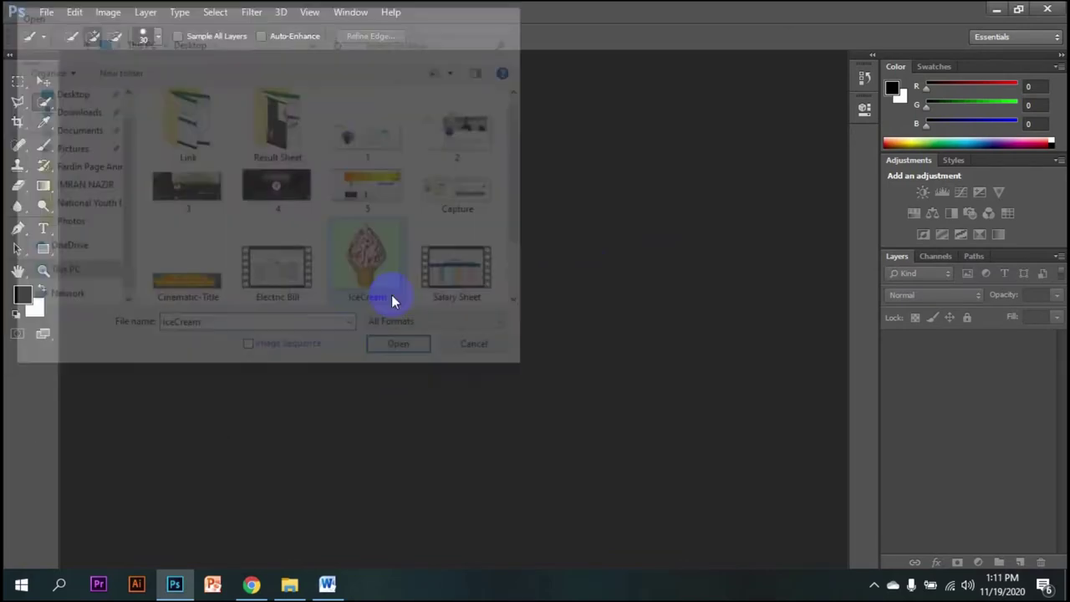
drag(295, 55, 384, 53)
click(43, 82)
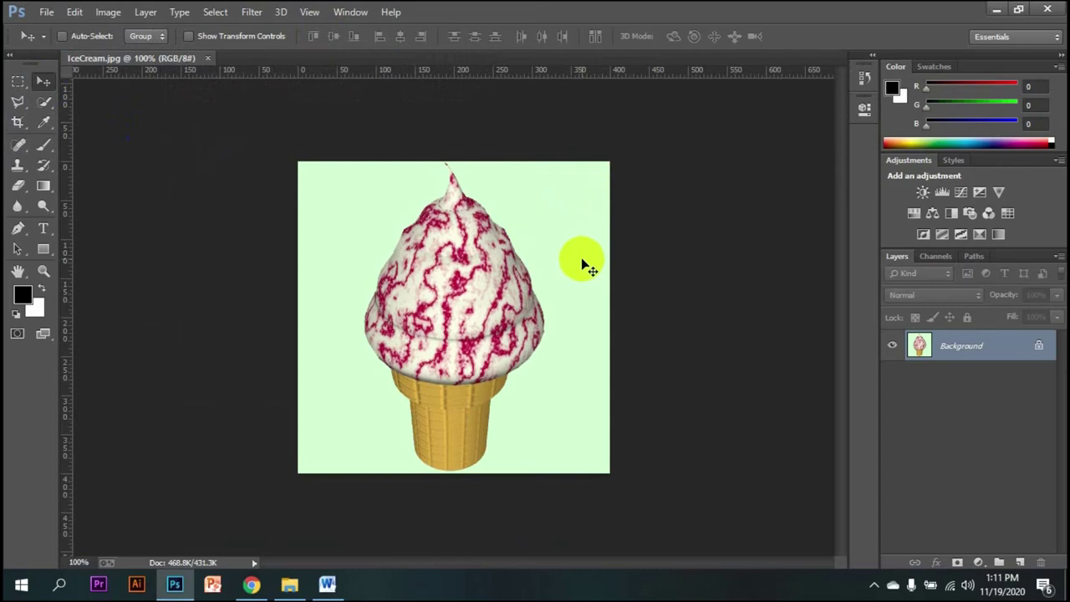
Start a Pen tool path at the ice cream's peak, curve it down the tip's right edge, and remove the last anchor's outgoing handle
key(ctrl+plus)
key(ctrl+plus)
key(ctrl+plus)
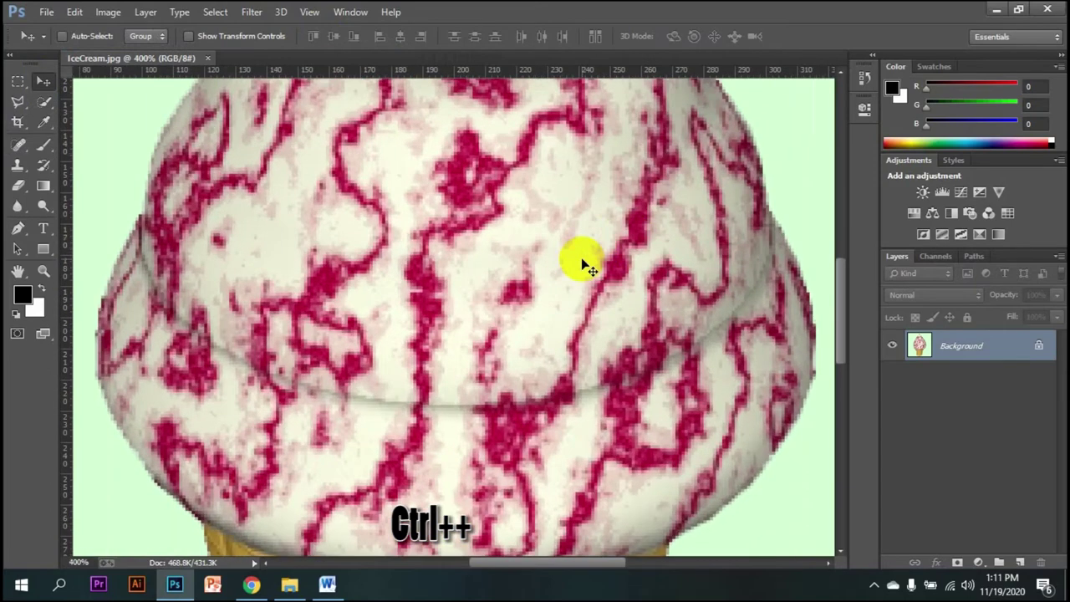
scroll(583, 262, up, 5)
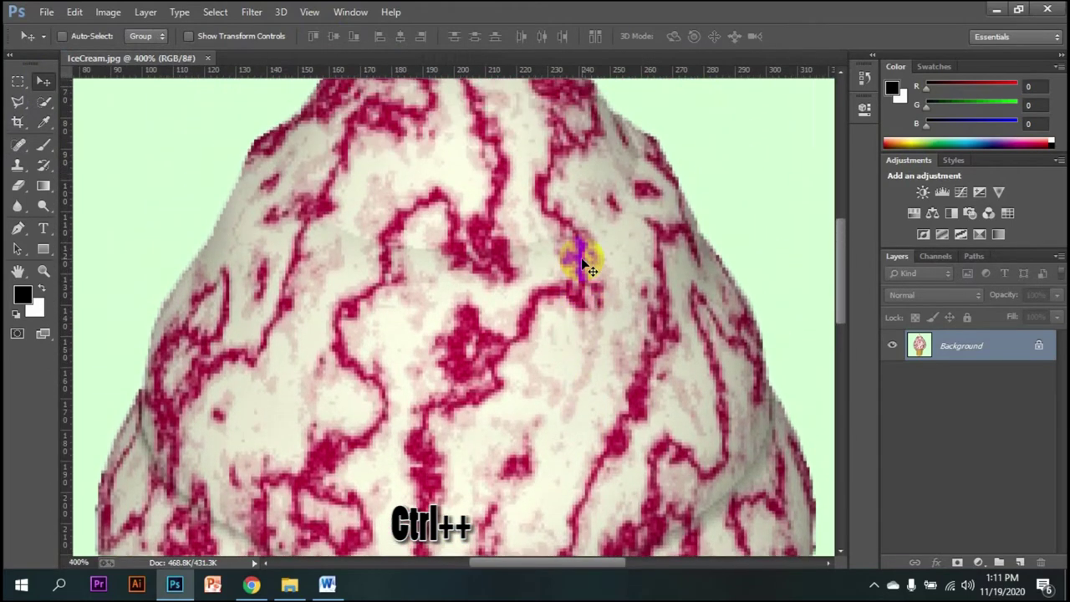
scroll(583, 263, up, 5)
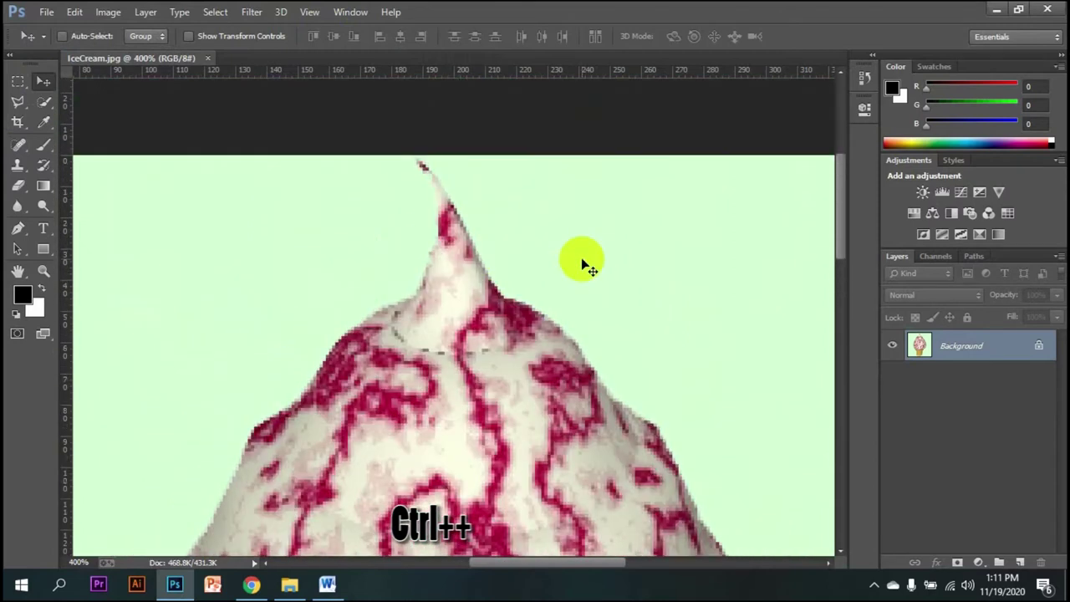
key(ctrl+plus)
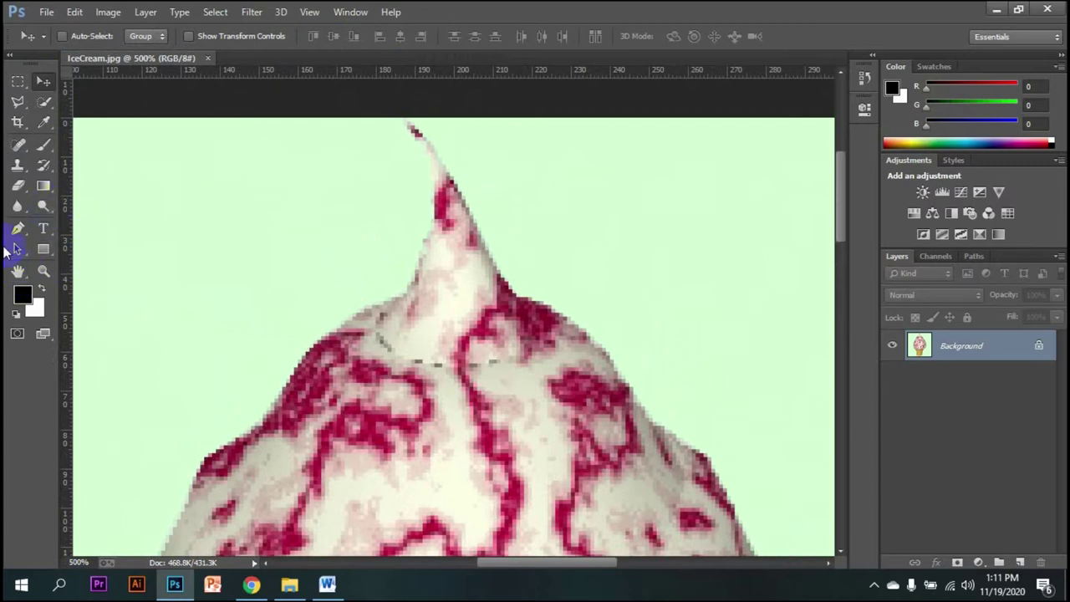
click(17, 228)
click(412, 130)
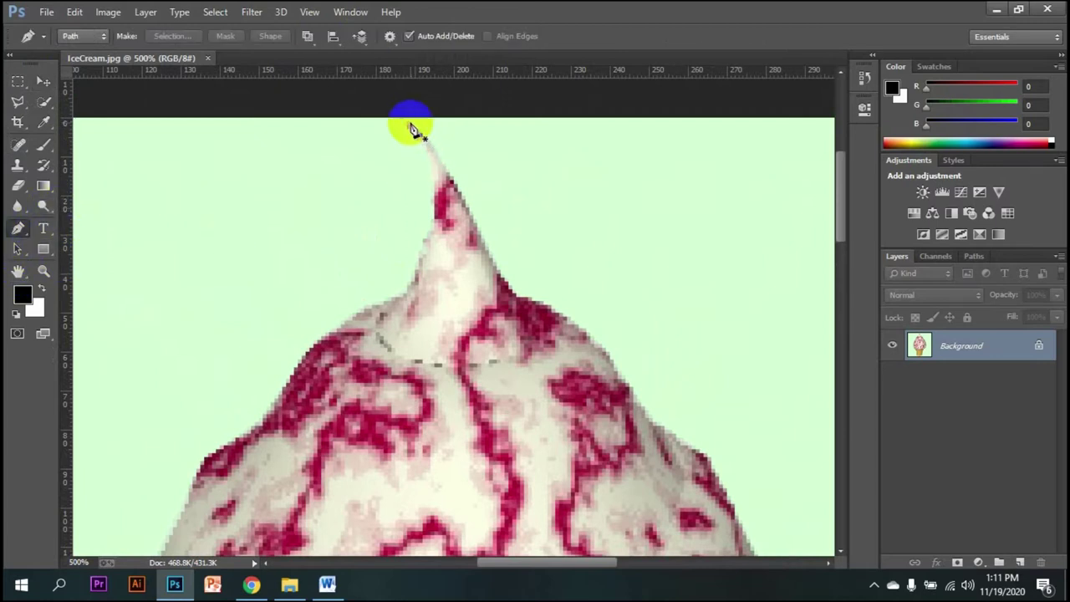
click(493, 282)
drag(493, 283, 541, 281)
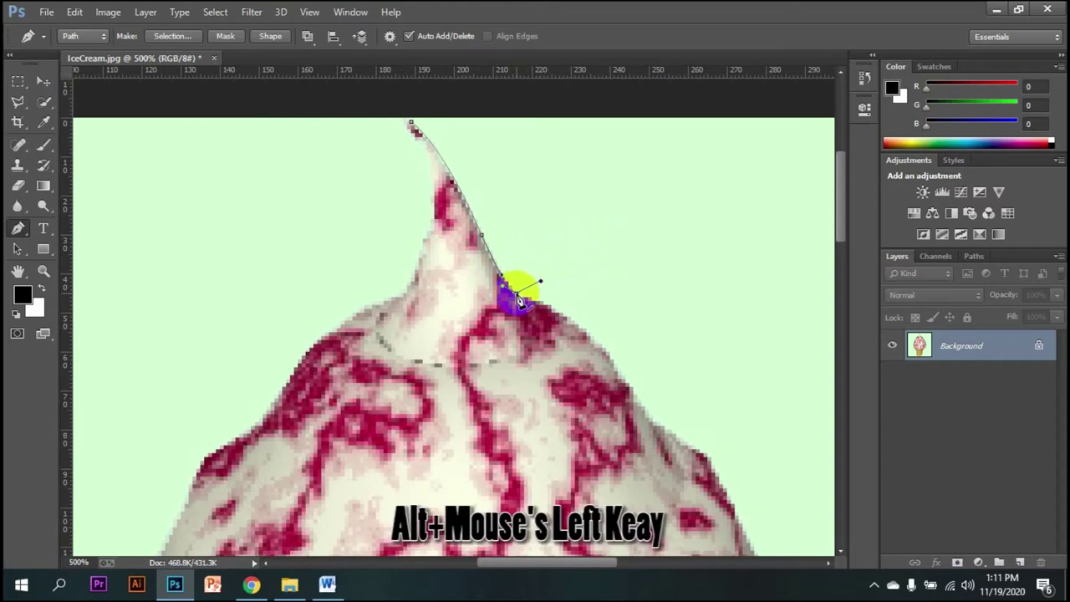
key(alt)
alt+click(519, 300)
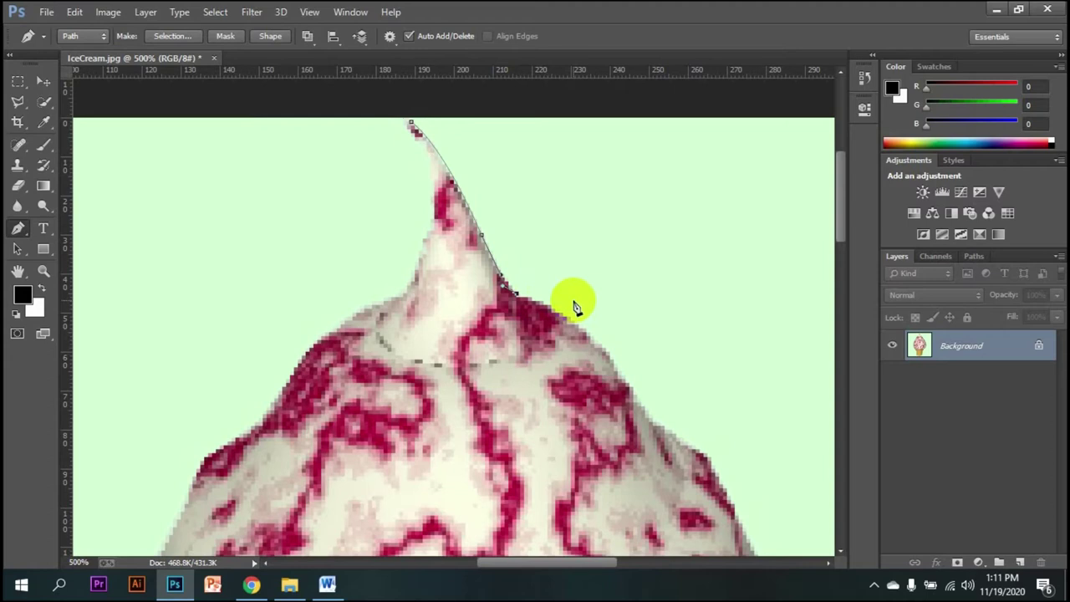
Continue the path along the ice cream's right shoulder and close it through the green background at the peak
click(626, 380)
drag(625, 380, 657, 452)
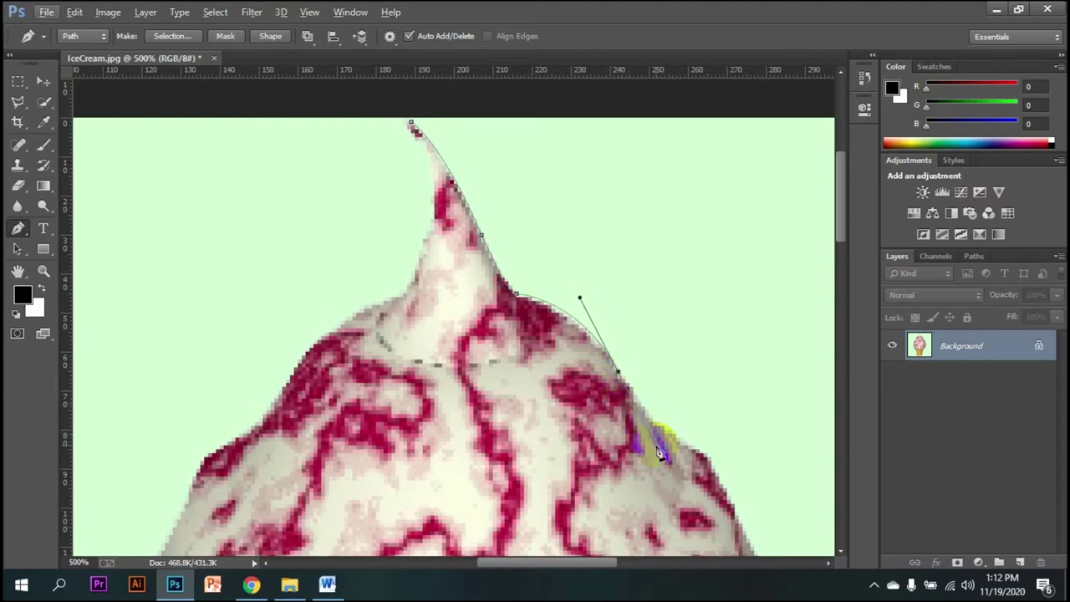
drag(659, 452, 720, 266)
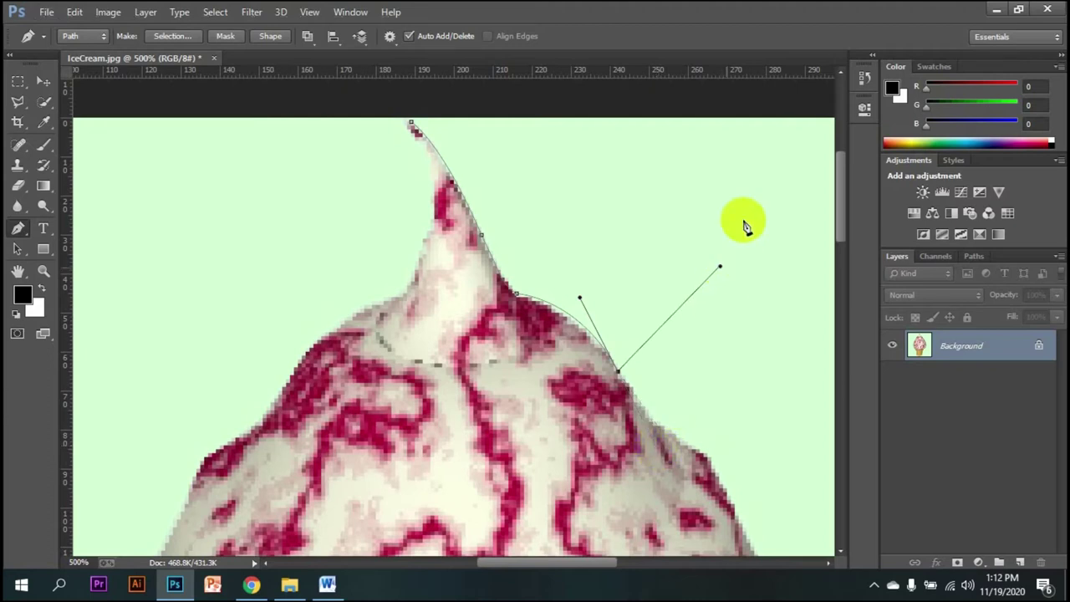
click(723, 153)
click(652, 117)
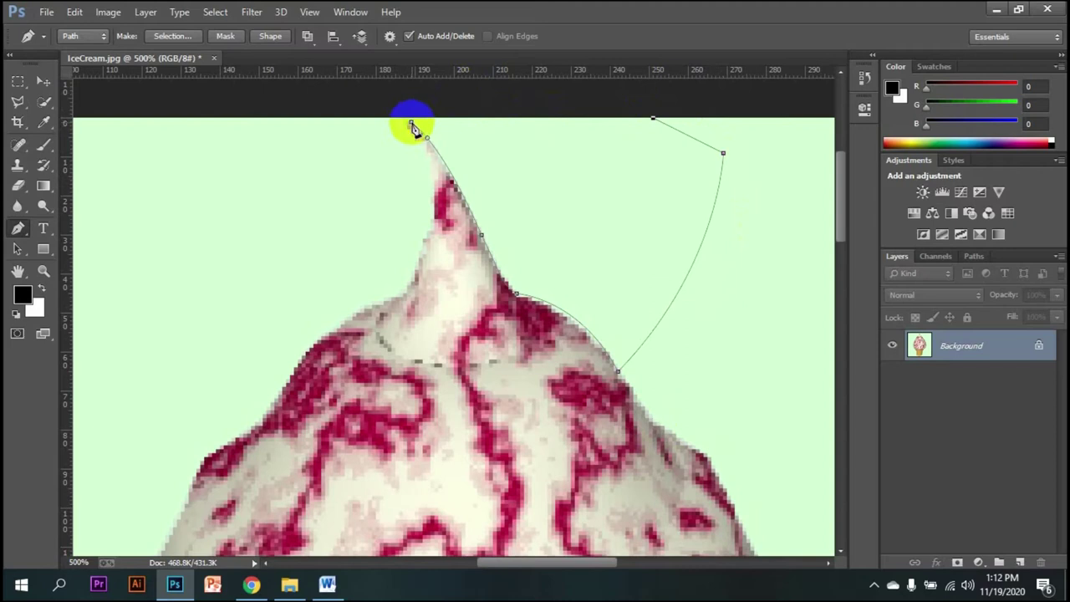
click(411, 124)
Convert the closed path into a new anti-aliased selection with a feather radius of 3 pixels
right_click(507, 155)
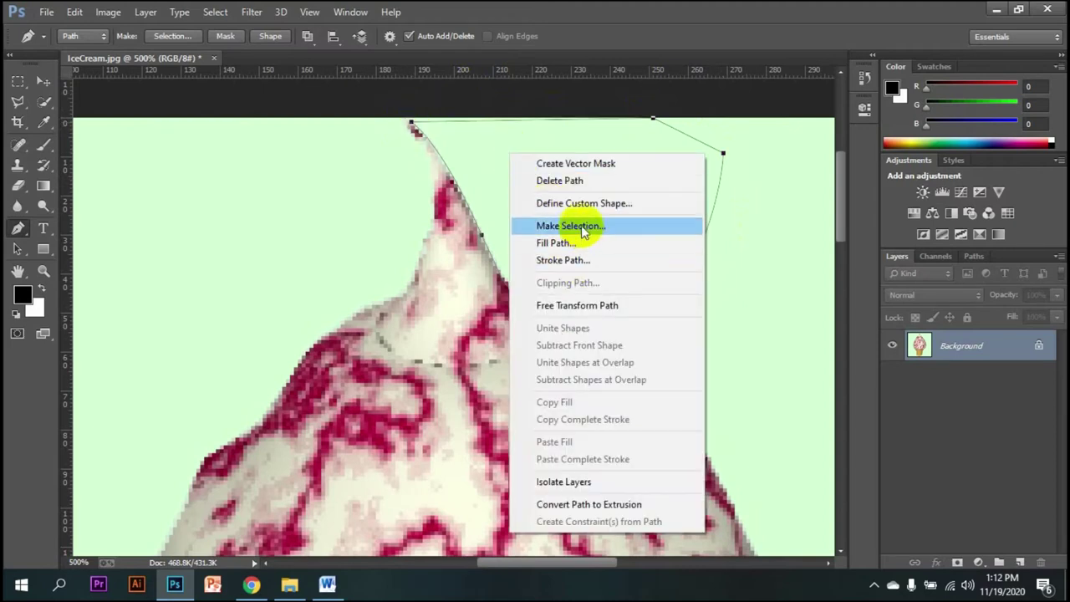
click(460, 148)
right_click(282, 188)
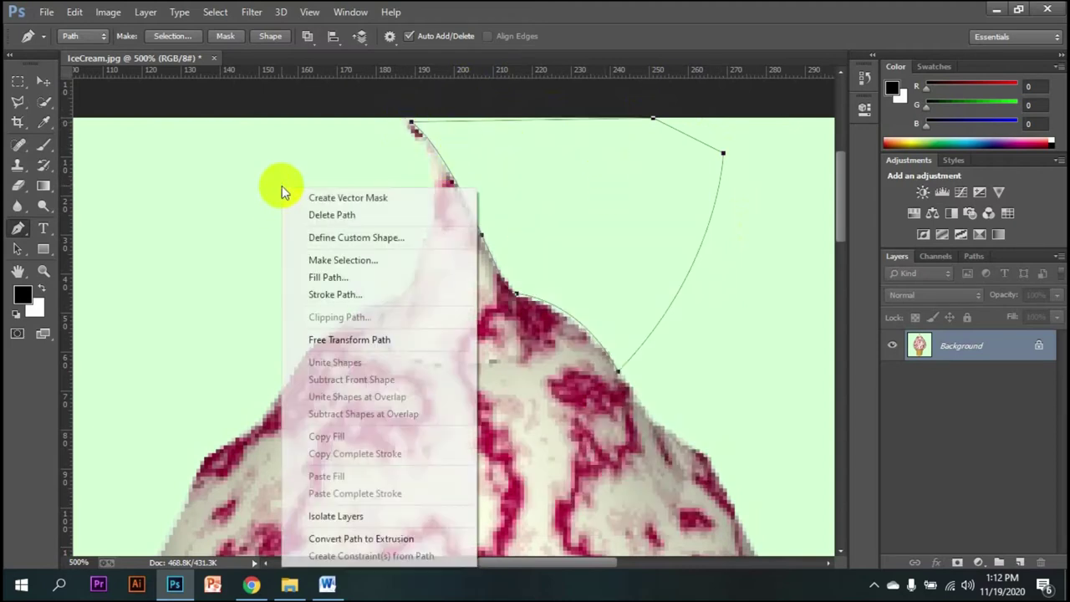
click(374, 164)
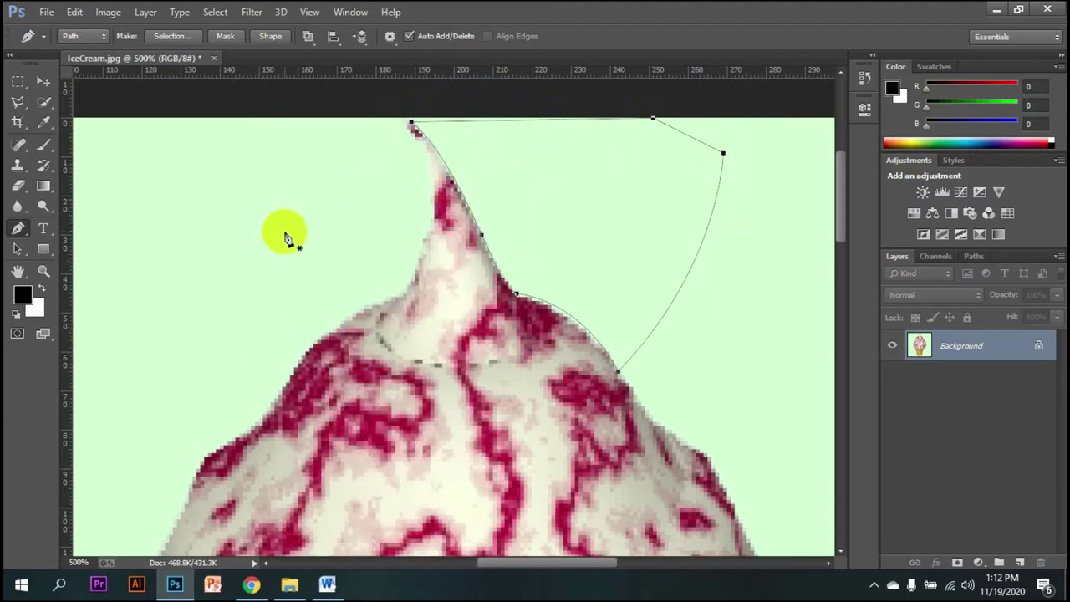
right_click(276, 195)
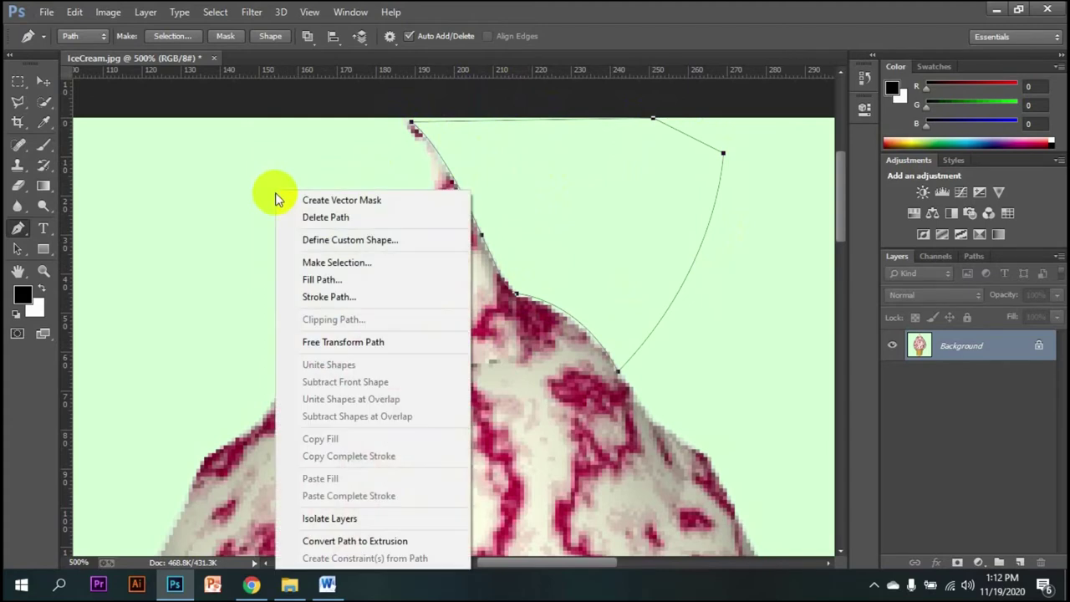
click(390, 265)
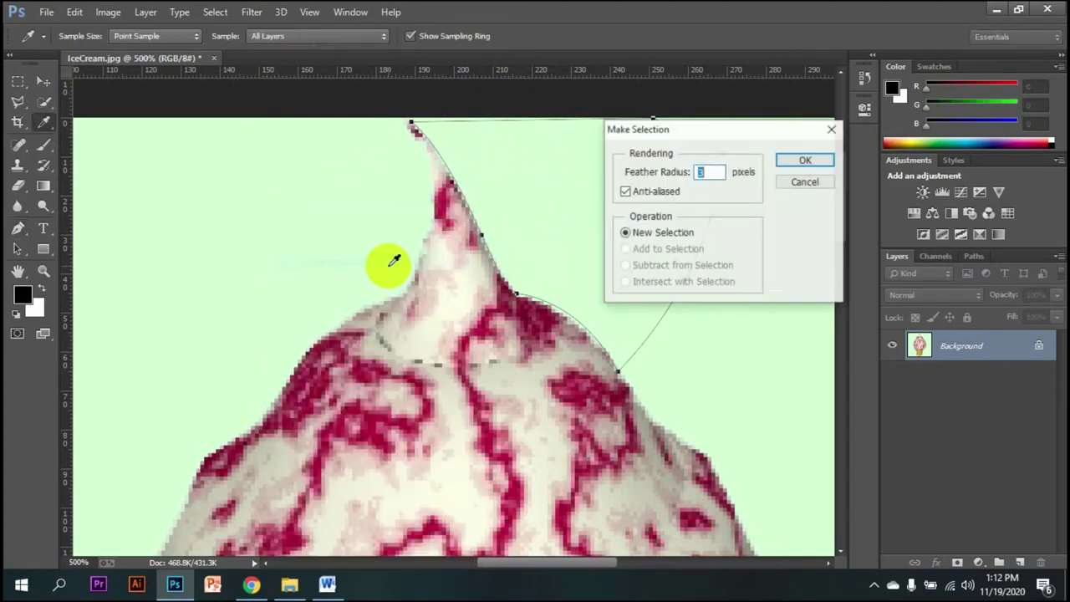
click(709, 172)
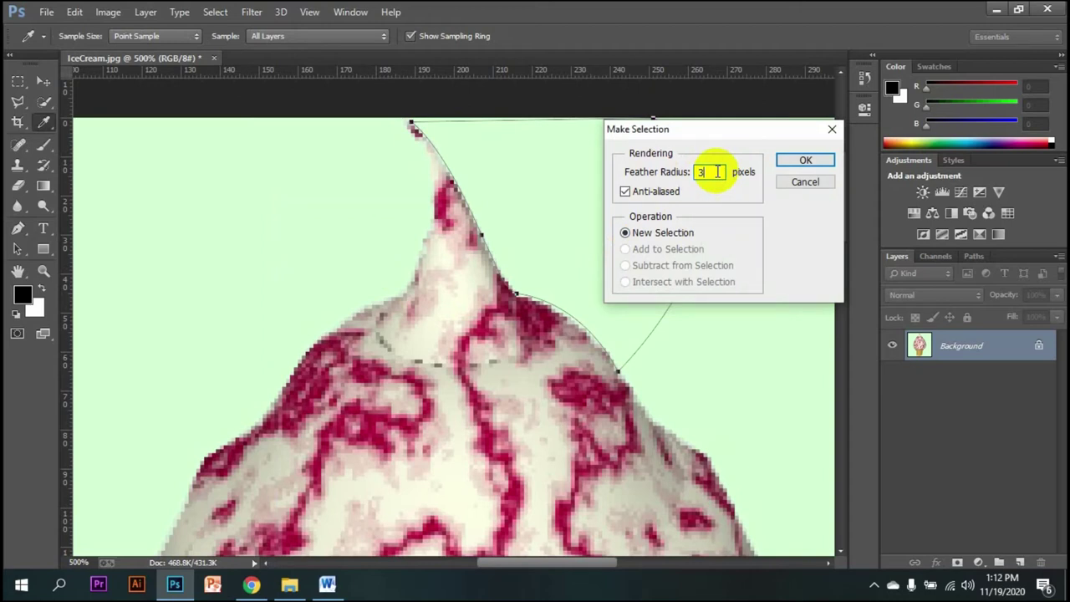
click(802, 164)
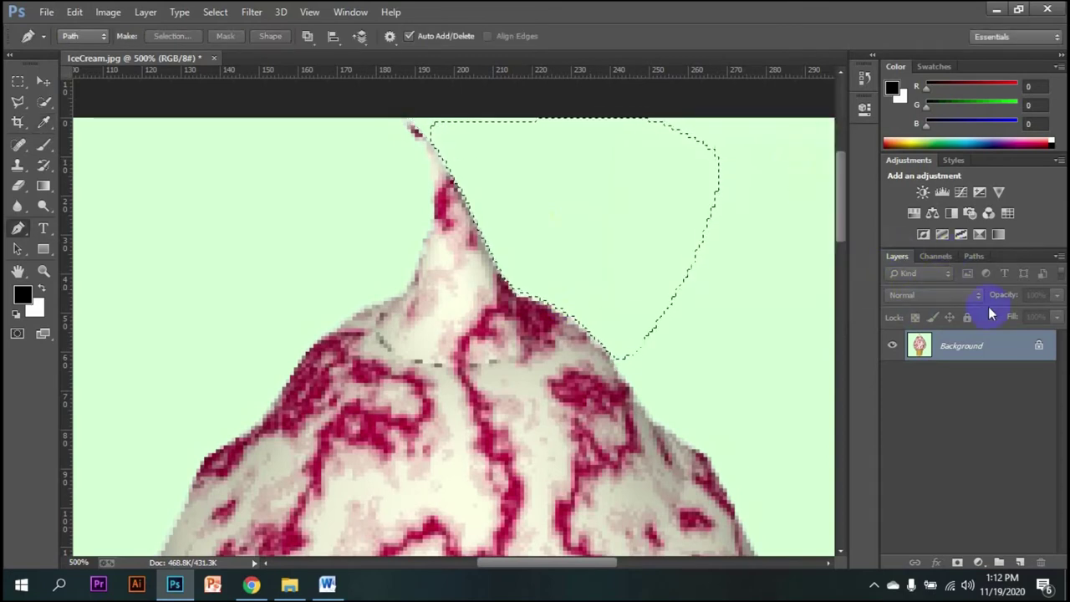
Unlock the Background layer, delete the selected green area beside the tip, and deselect
click(1038, 348)
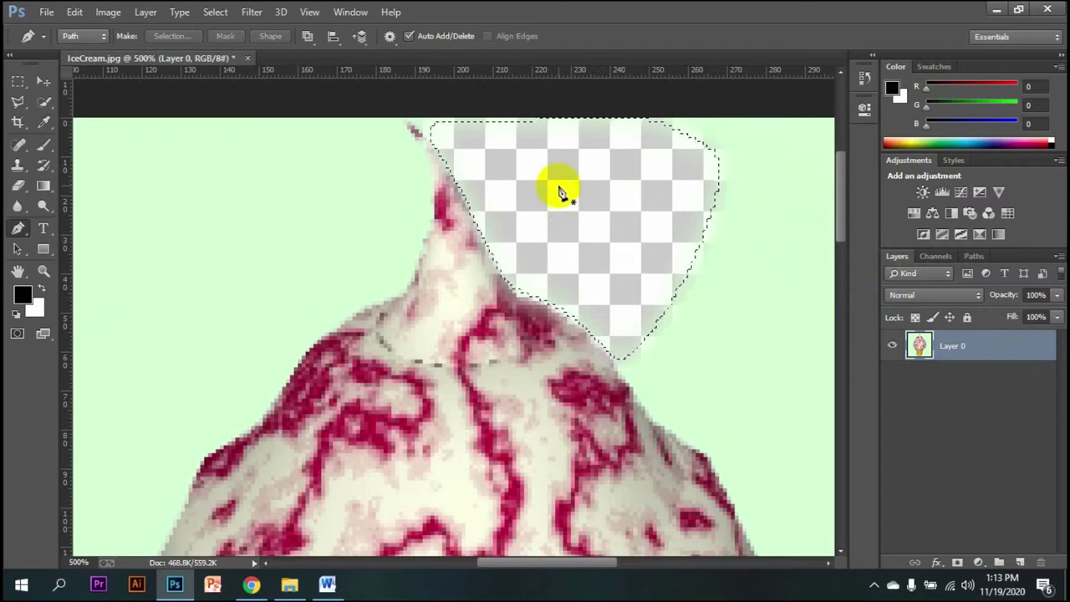
key(ctrl+d)
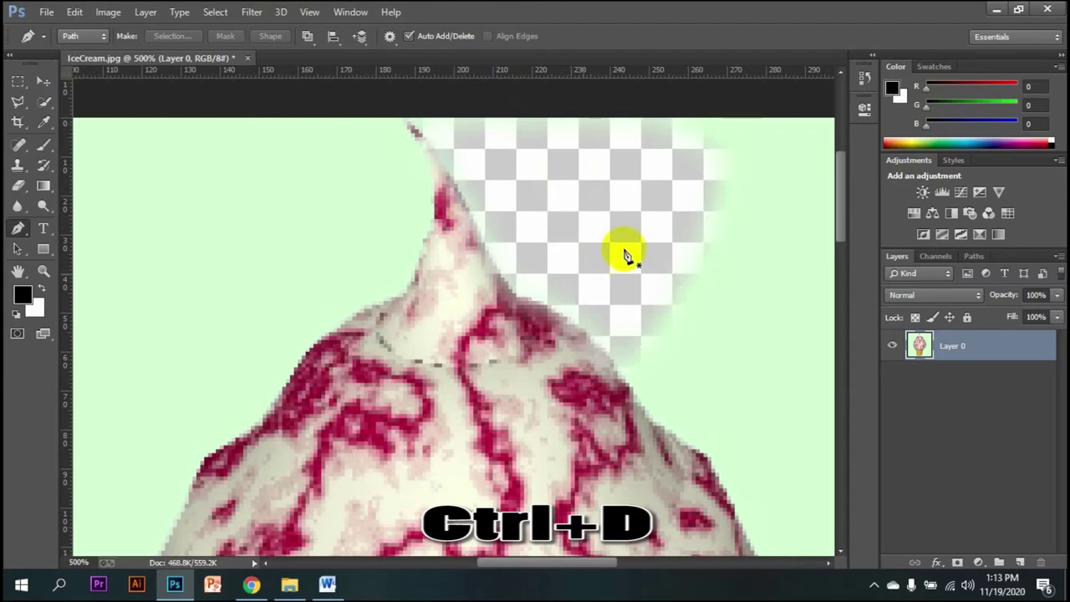
Select the remaining green background on the ice cream's right side with the Quick Selection tool
scroll(619, 243, down, 2)
scroll(618, 242, down, 3)
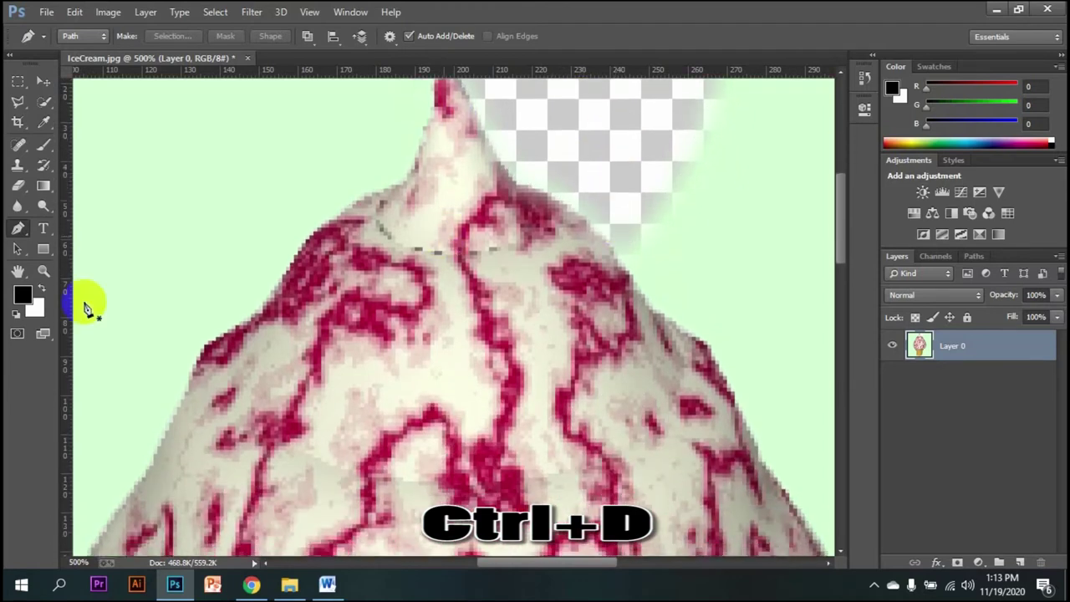
click(46, 105)
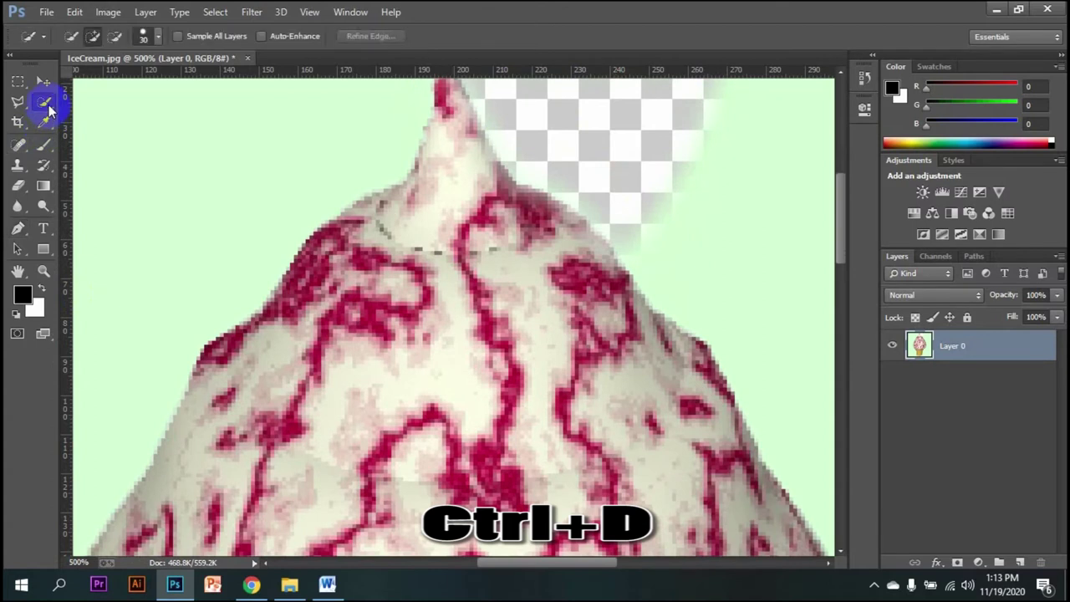
right_click(46, 106)
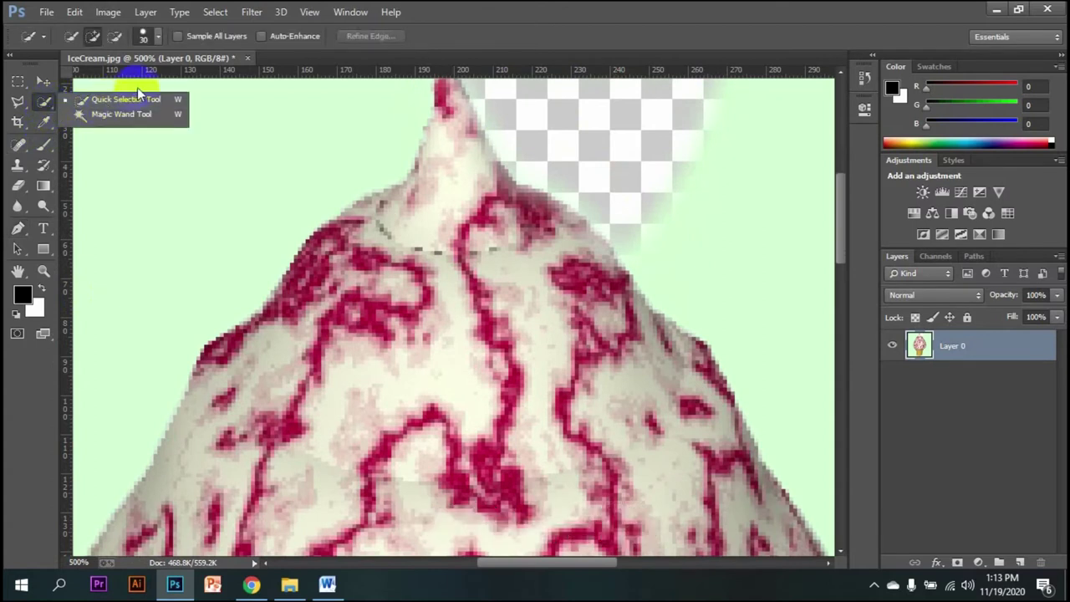
click(172, 102)
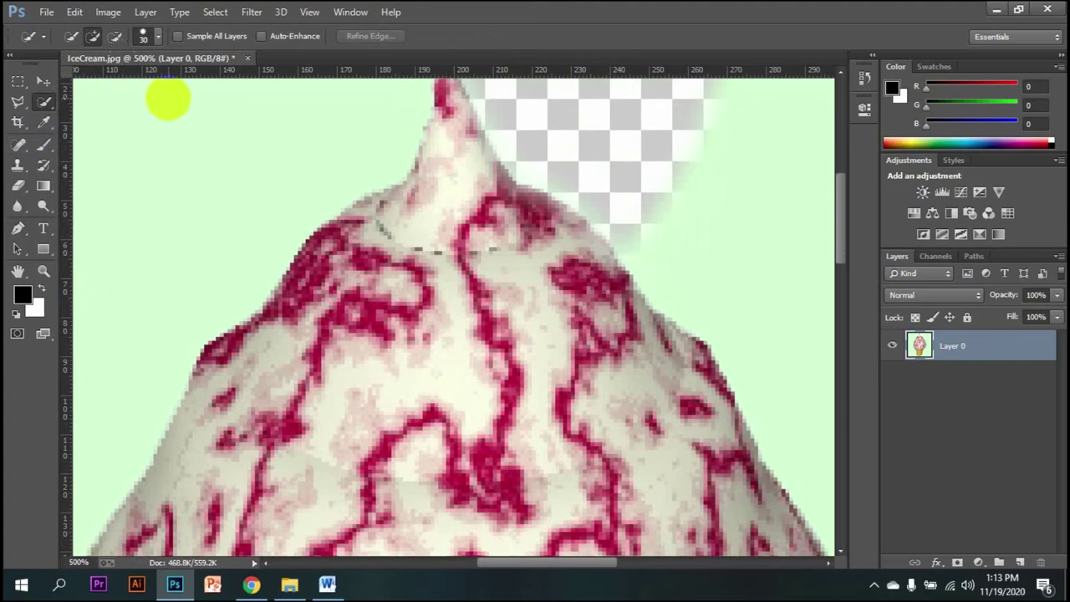
click(651, 195)
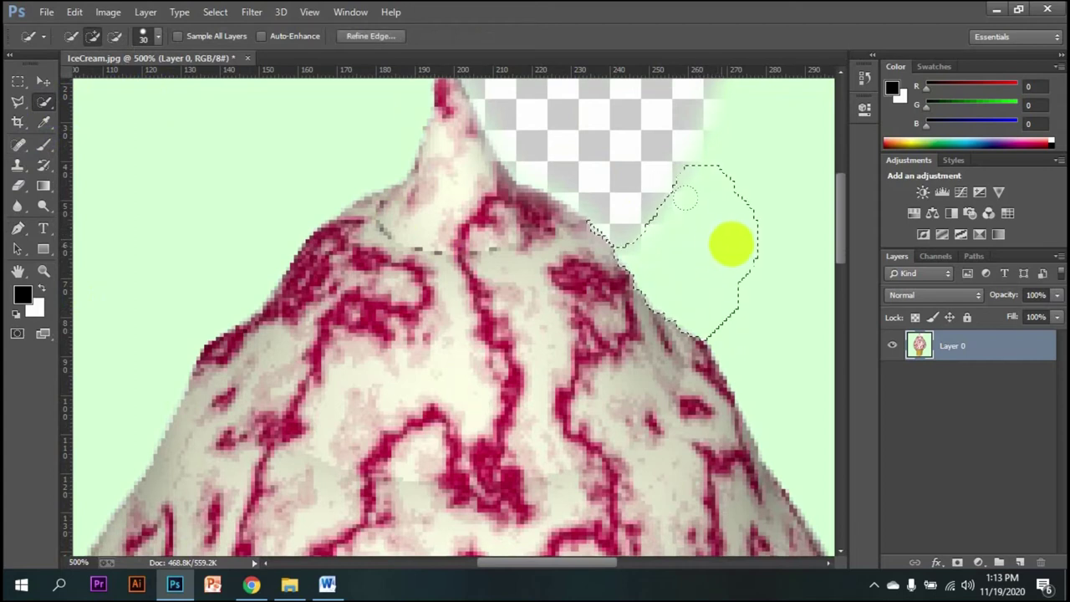
drag(644, 334, 373, 326)
mouse_move(377, 260)
mouse_down()
mouse_move(359, 248)
mouse_move(425, 342)
mouse_move(446, 340)
mouse_move(474, 307)
mouse_up()
scroll(474, 307, down, 2)
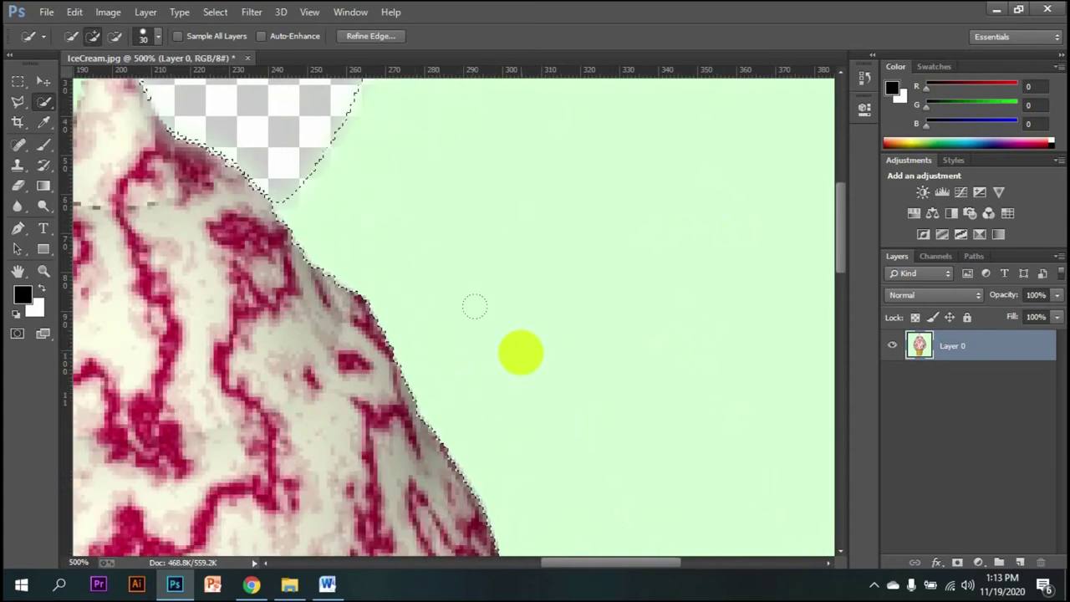
alt+scroll(520, 355, down, 3)
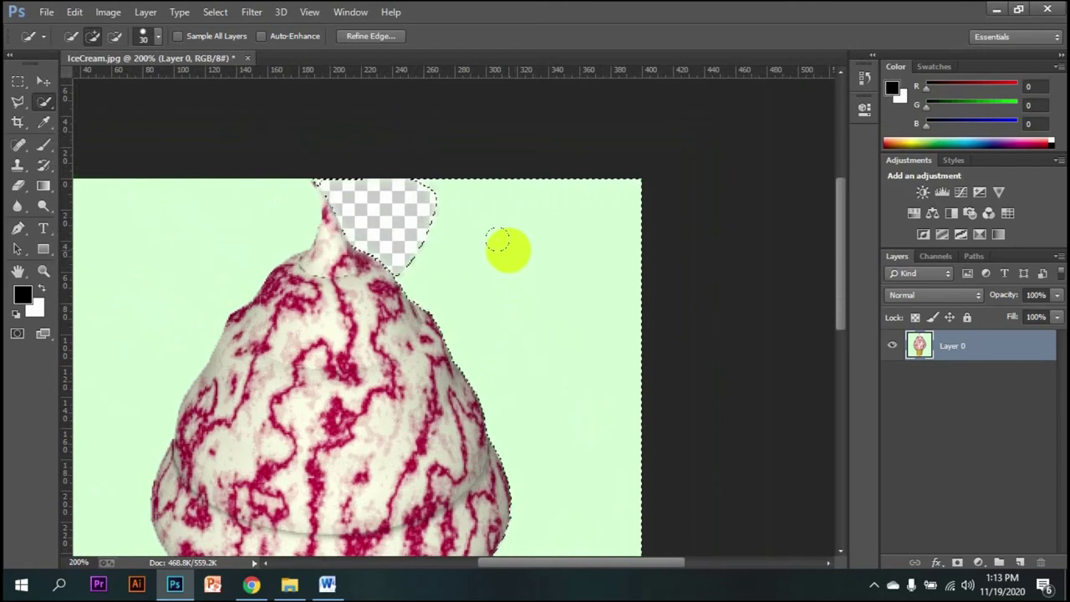
Feather the background selection by 3 pixels, delete its contents, and deselect
right_click(508, 243)
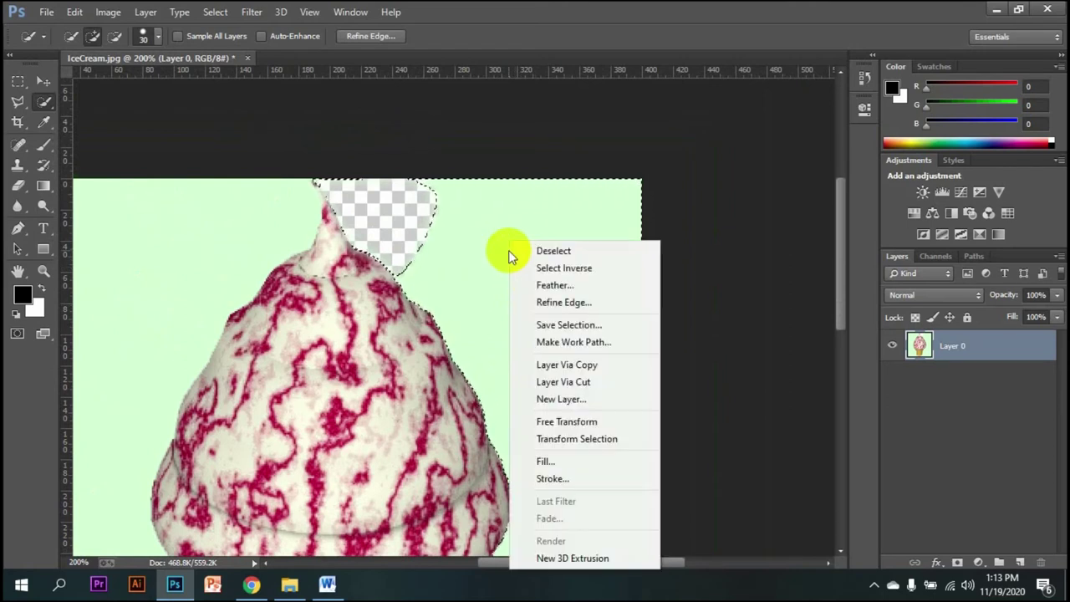
click(607, 286)
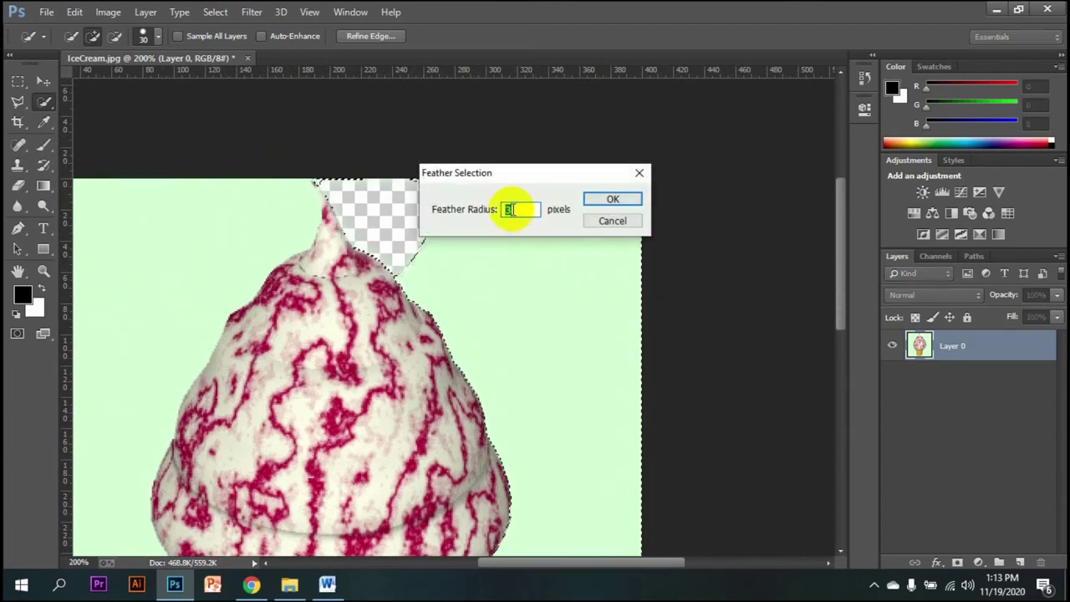
key(Return)
key(Delete)
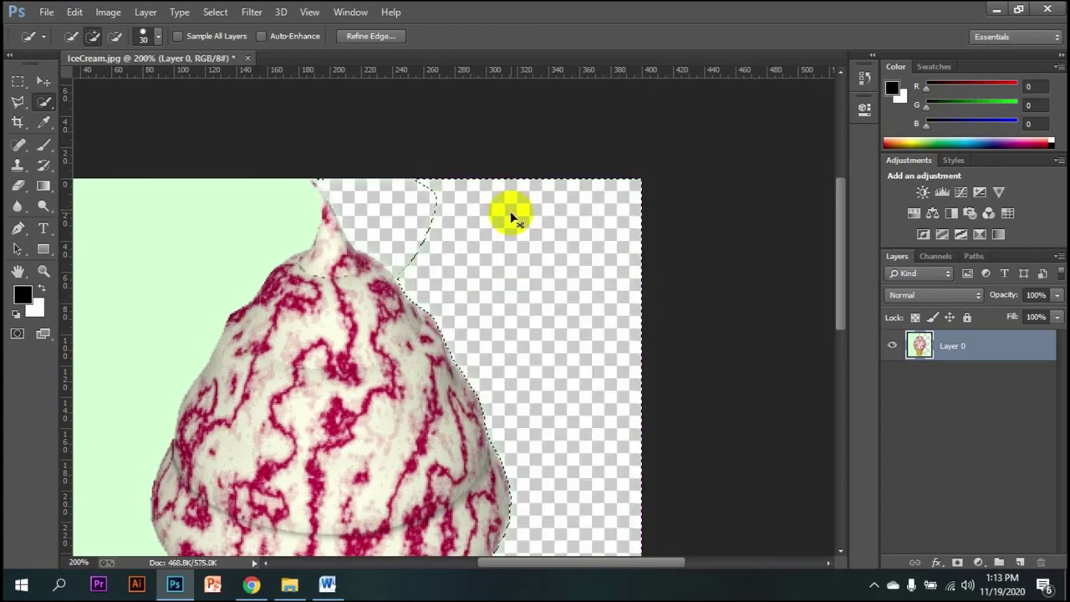
key(ctrl+d)
Select the green area on the left side of the ice cream's tip with the Magnetic Lasso tool
scroll(435, 328, down, 5)
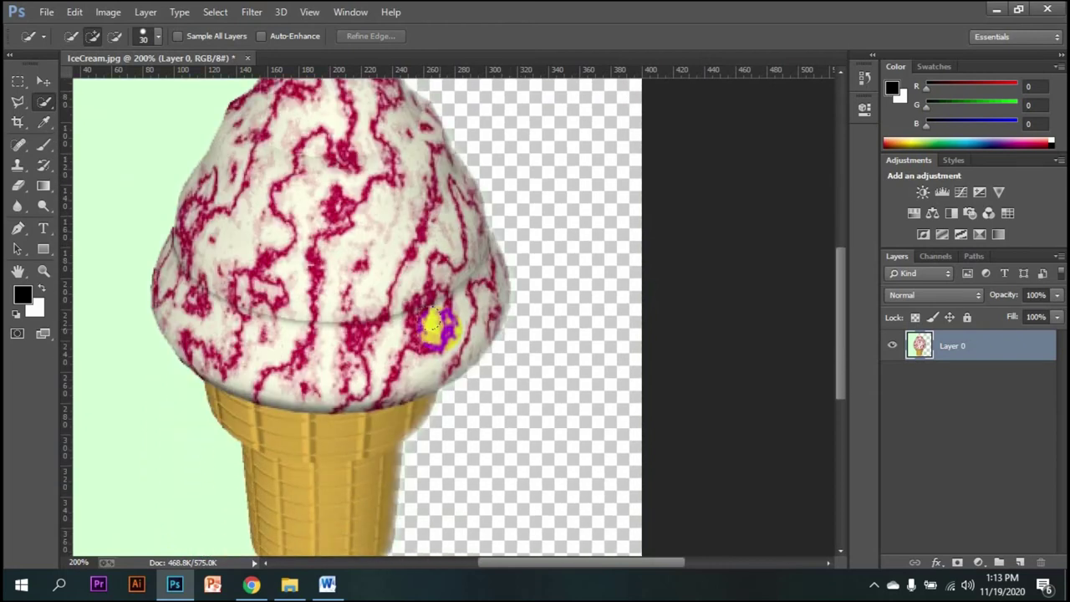
scroll(434, 329, down, 2)
scroll(435, 326, up, 5)
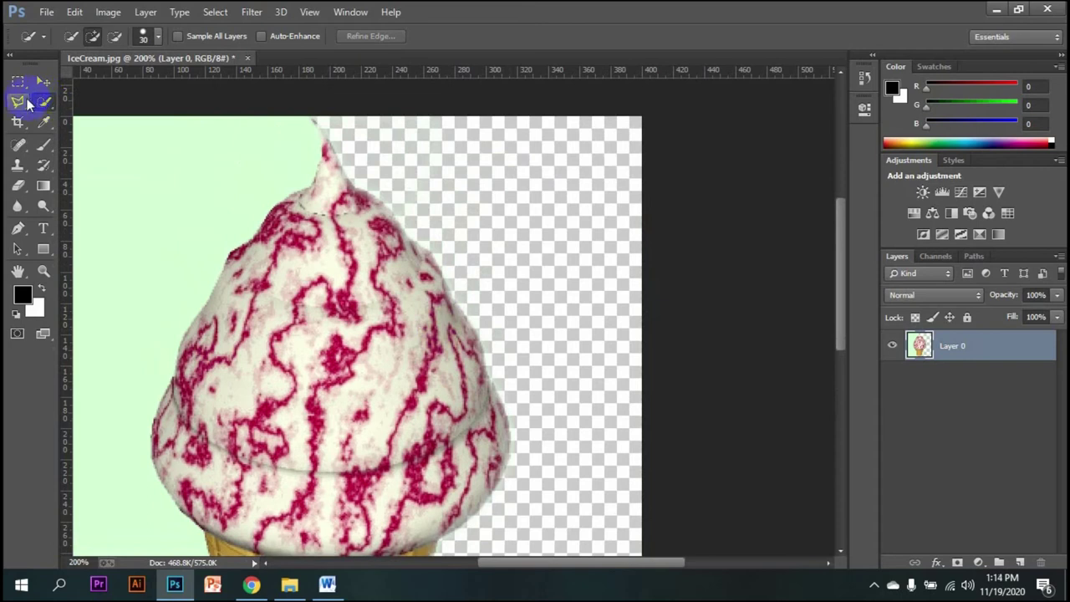
click(27, 104)
click(26, 101)
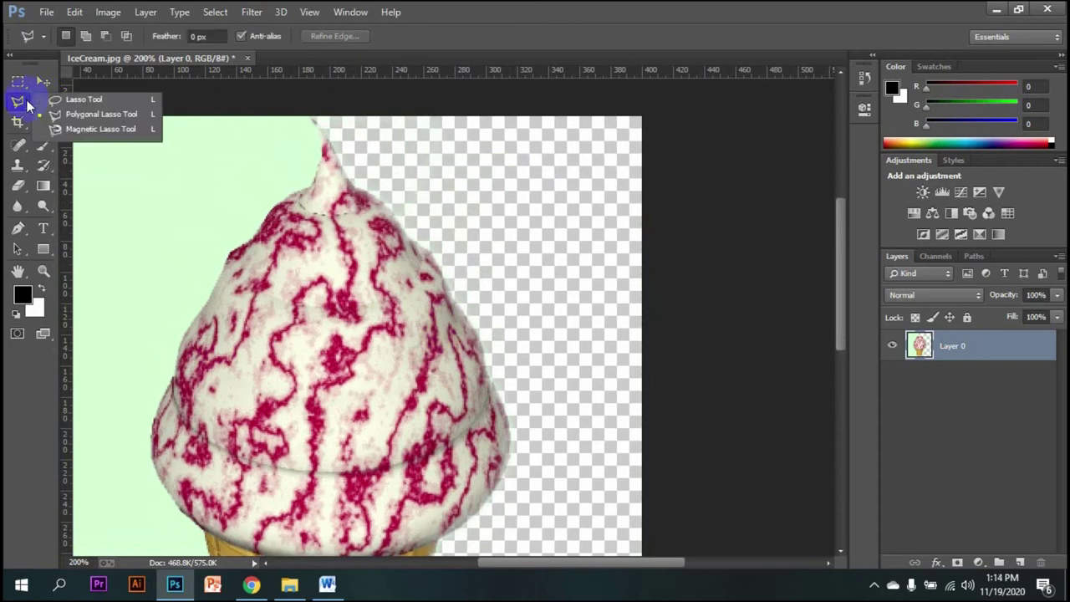
click(130, 131)
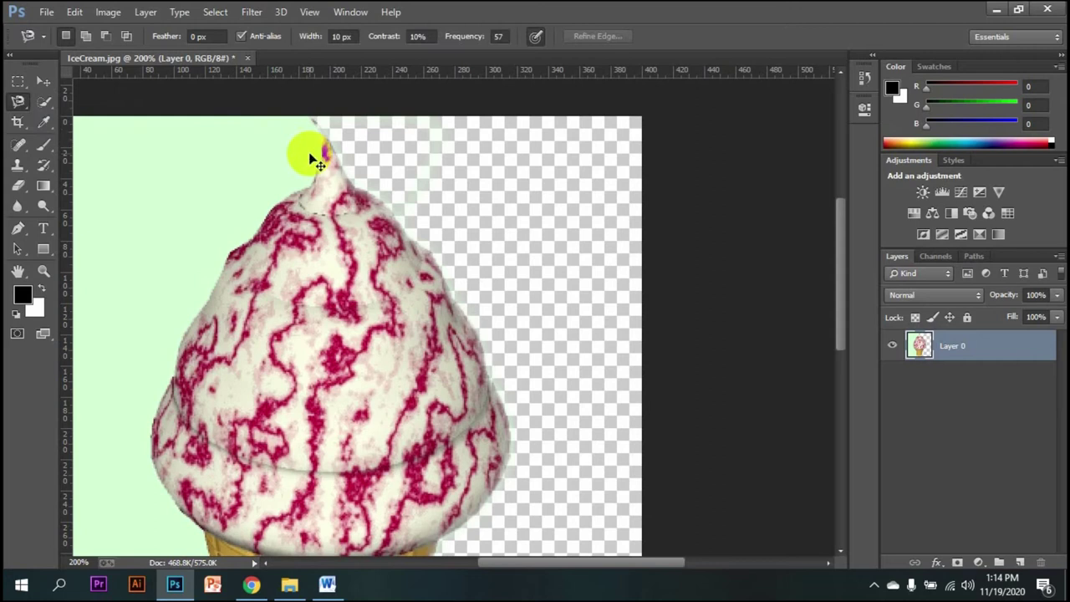
key(ctrl+plus)
key(ctrl+plus)
key(ctrl+plus)
mouse_move(294, 144)
mouse_down()
mouse_move(471, 329)
mouse_move(477, 466)
mouse_up()
click(288, 281)
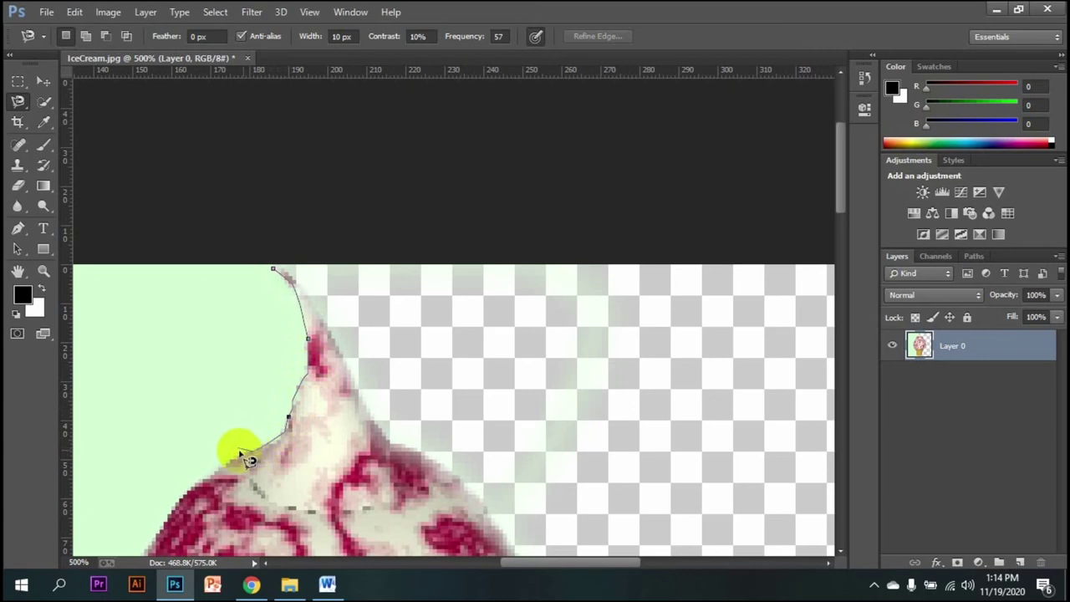
click(222, 476)
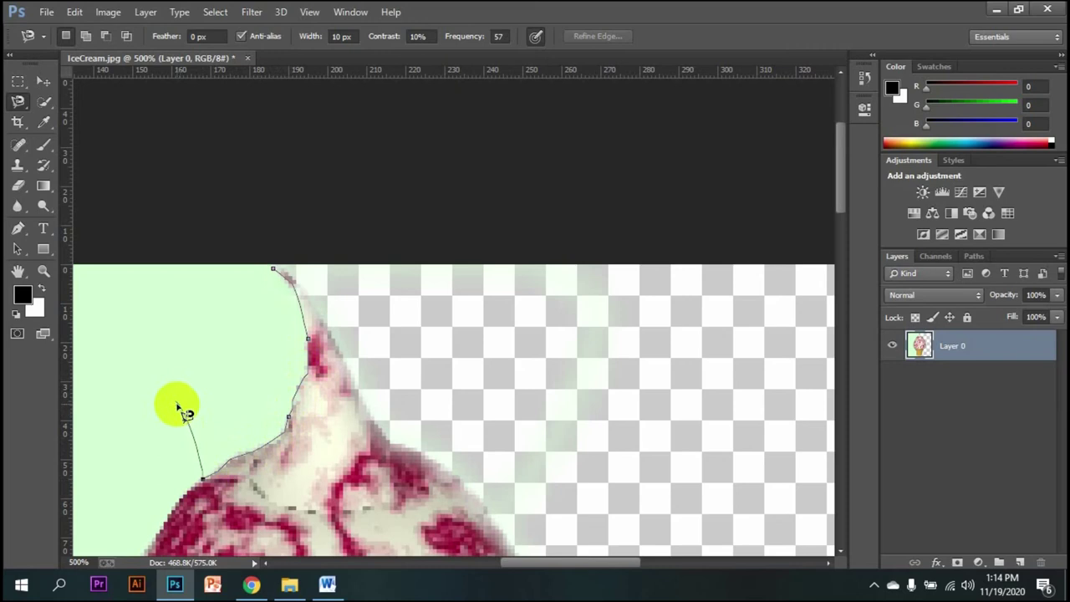
click(218, 269)
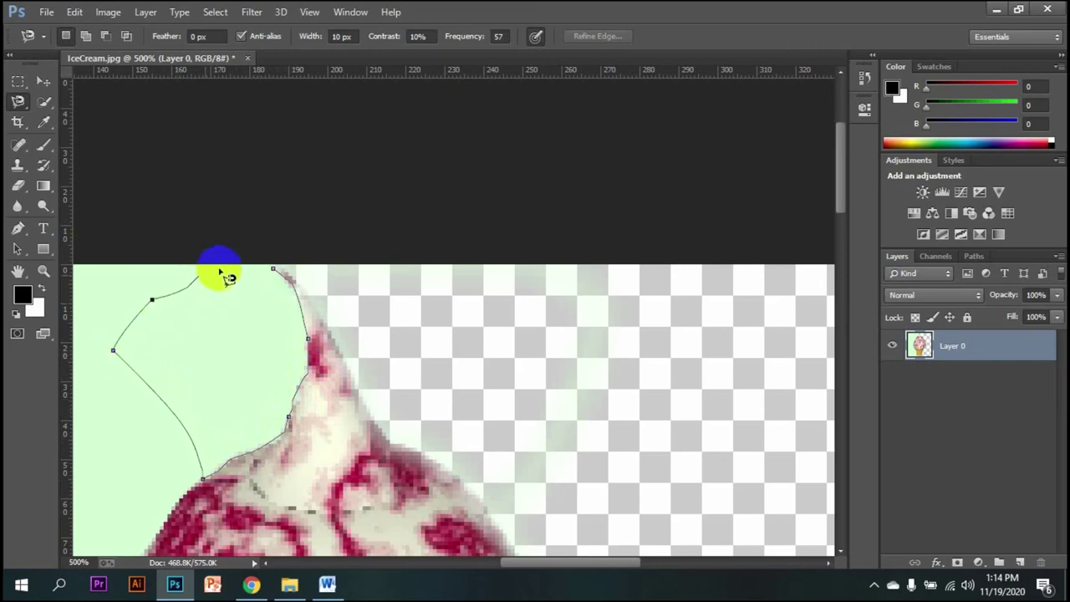
click(275, 271)
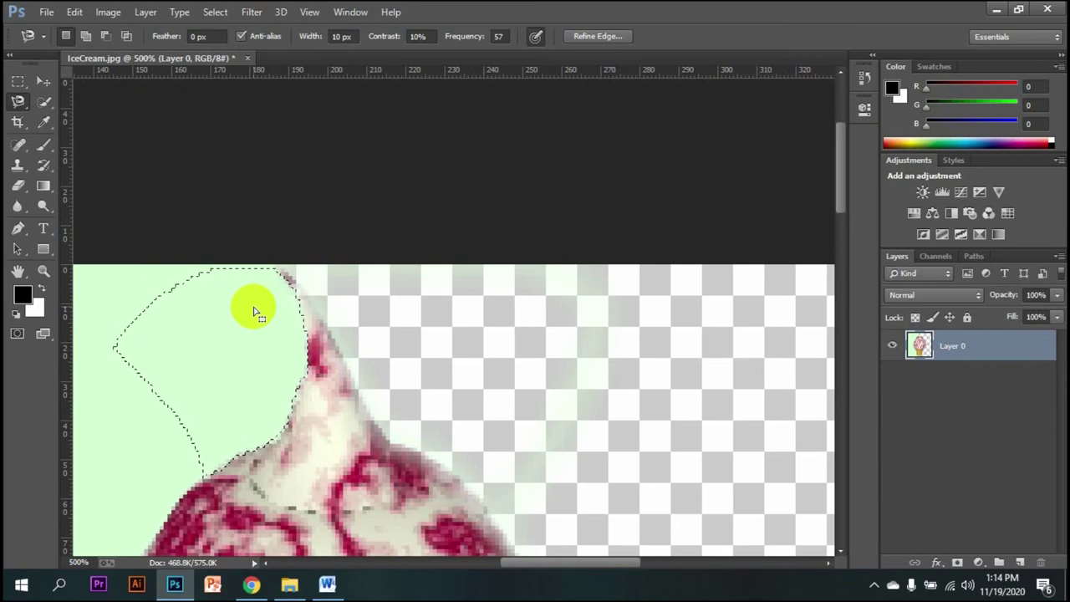
Feather the selection beside the tip by 3 pixels, delete its contents, and deselect
right_click(255, 306)
click(335, 287)
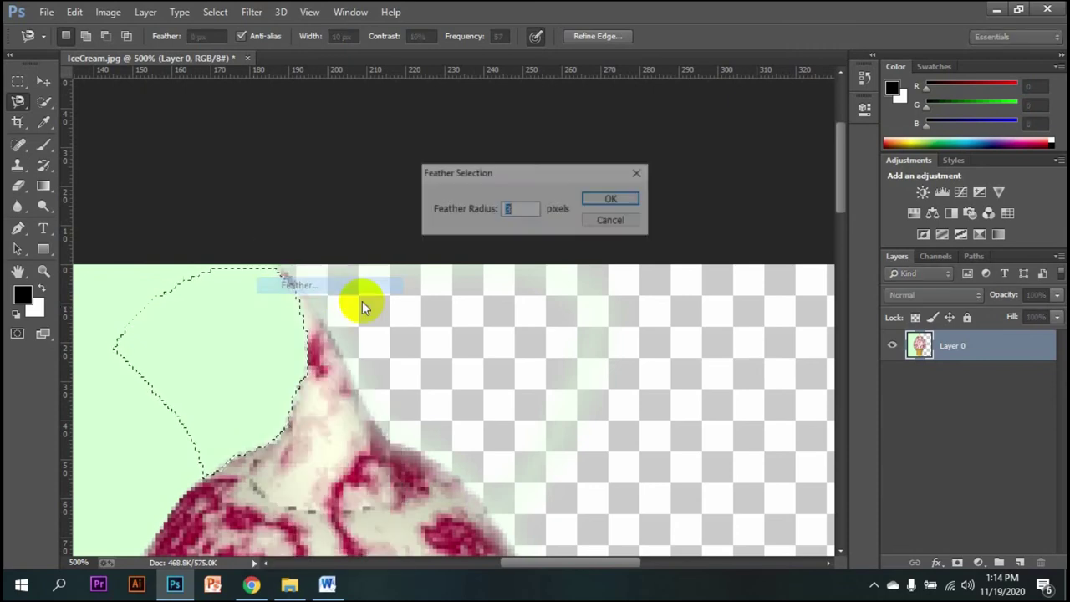
key(Return)
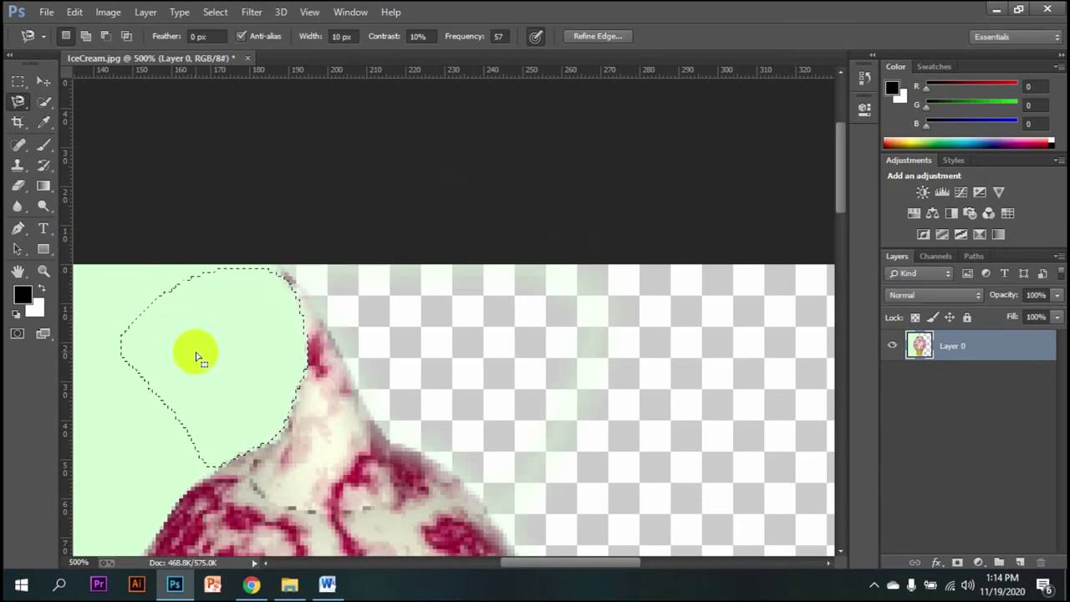
key(Delete)
key(ctrl+d)
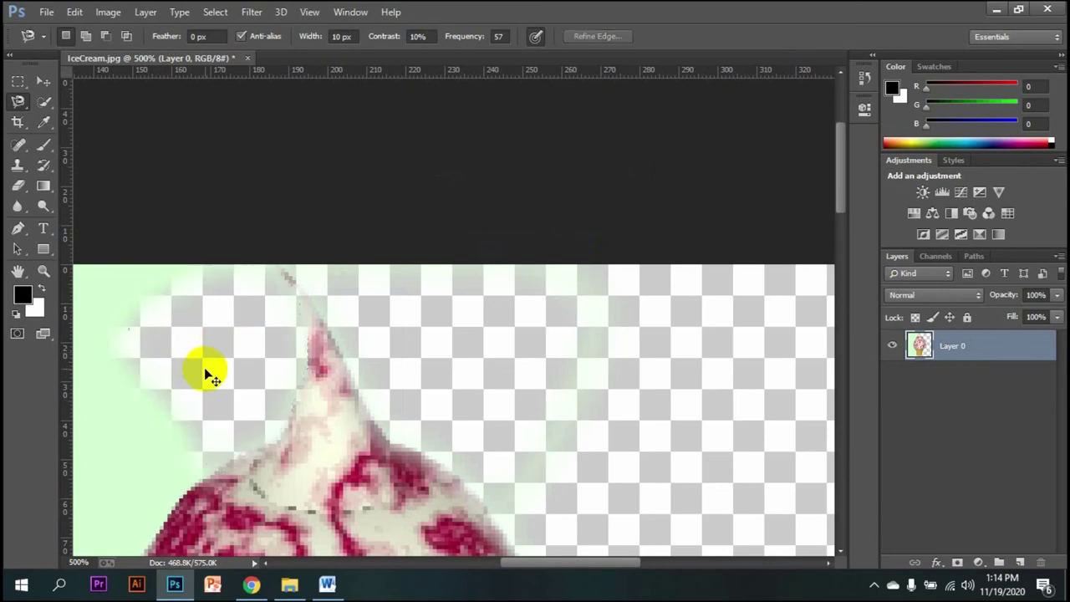
Outline a closed area of green background beside the cone's lower left edge with the Polygonal Lasso tool
drag(497, 344, 628, 280)
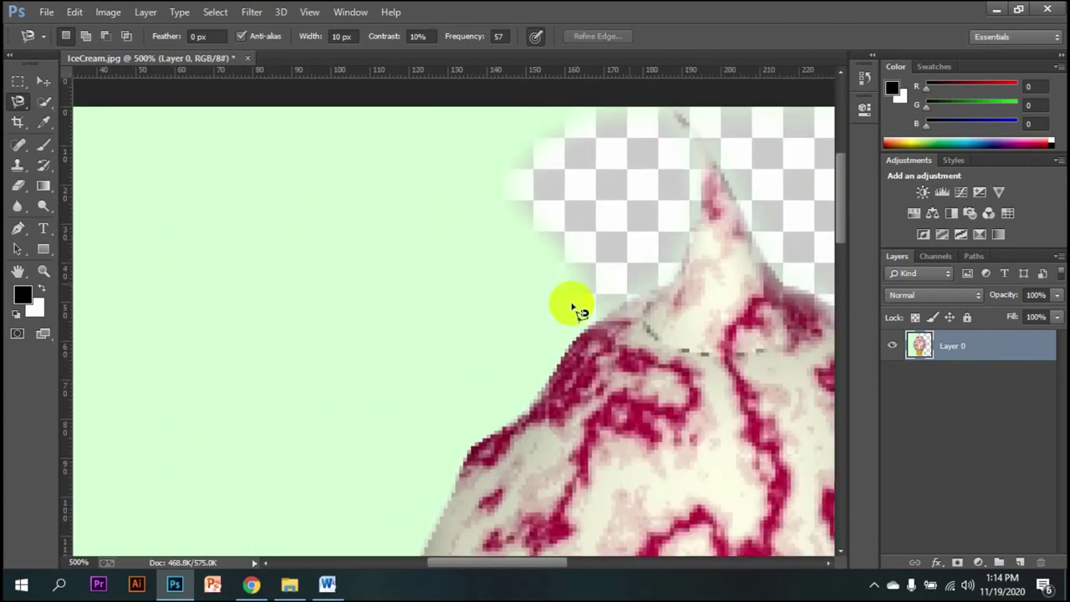
right_click(22, 109)
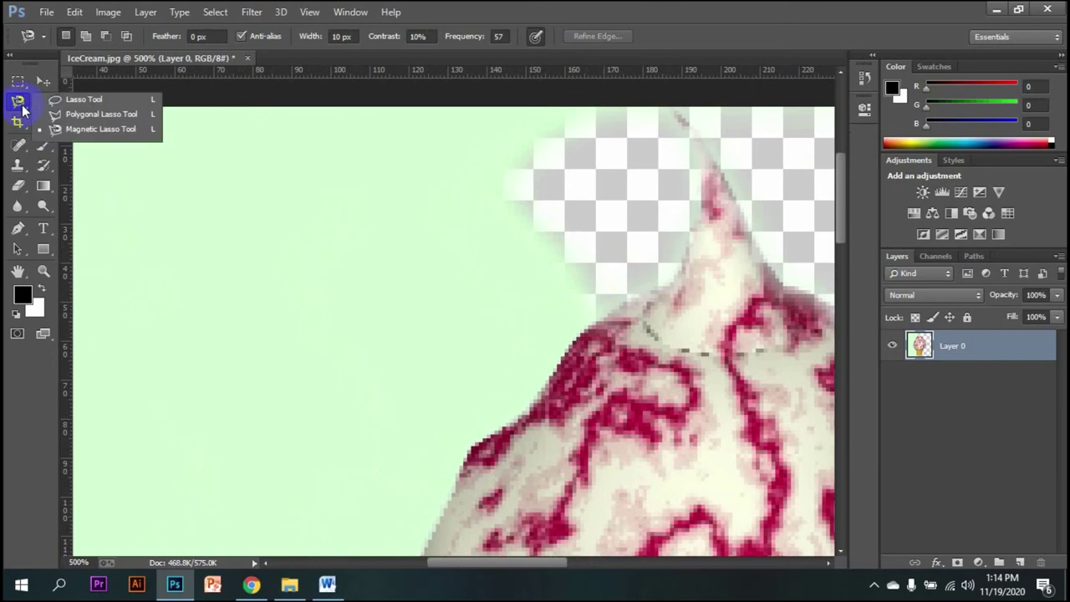
click(88, 115)
drag(348, 401, 353, 215)
scroll(353, 215, down, 10)
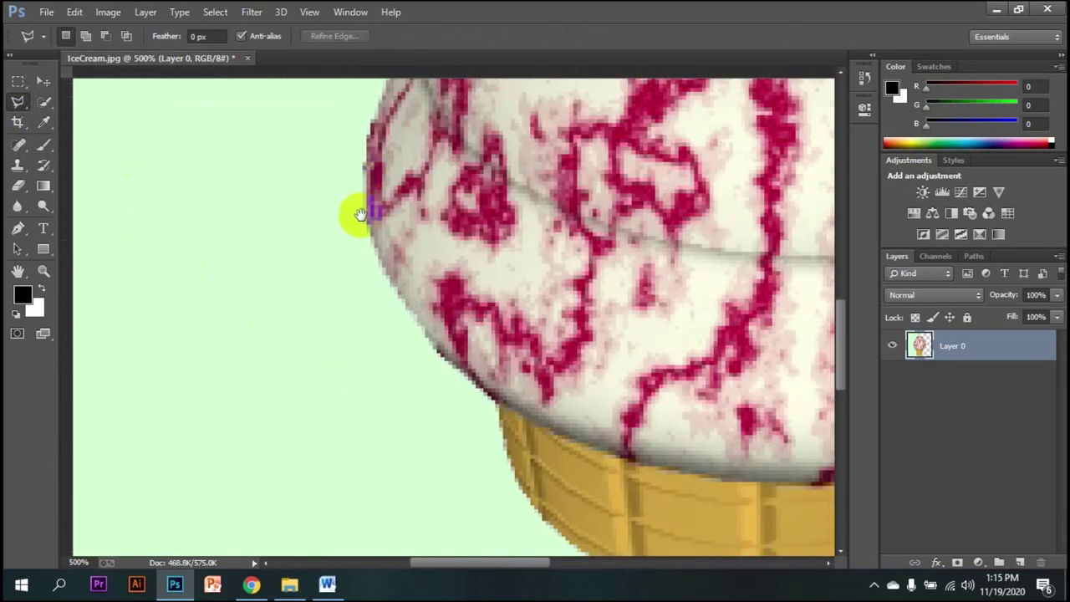
scroll(242, 241, right, 2)
click(452, 132)
mouse_move(451, 132)
mouse_down()
mouse_move(466, 259)
mouse_move(460, 375)
mouse_up()
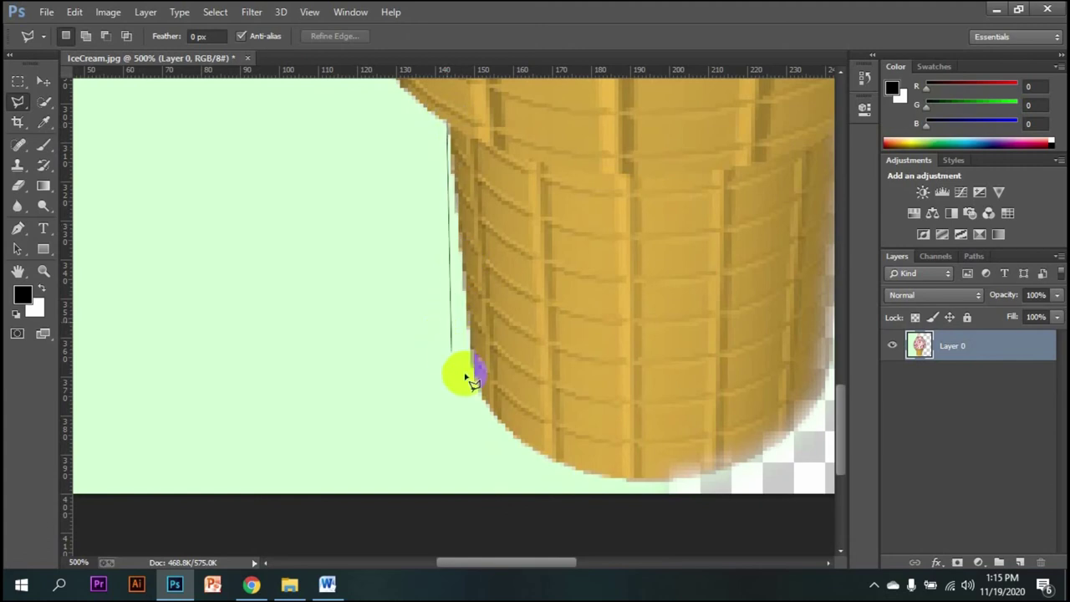
scroll(224, 383, left, 2)
click(401, 469)
click(248, 319)
click(382, 170)
click(499, 125)
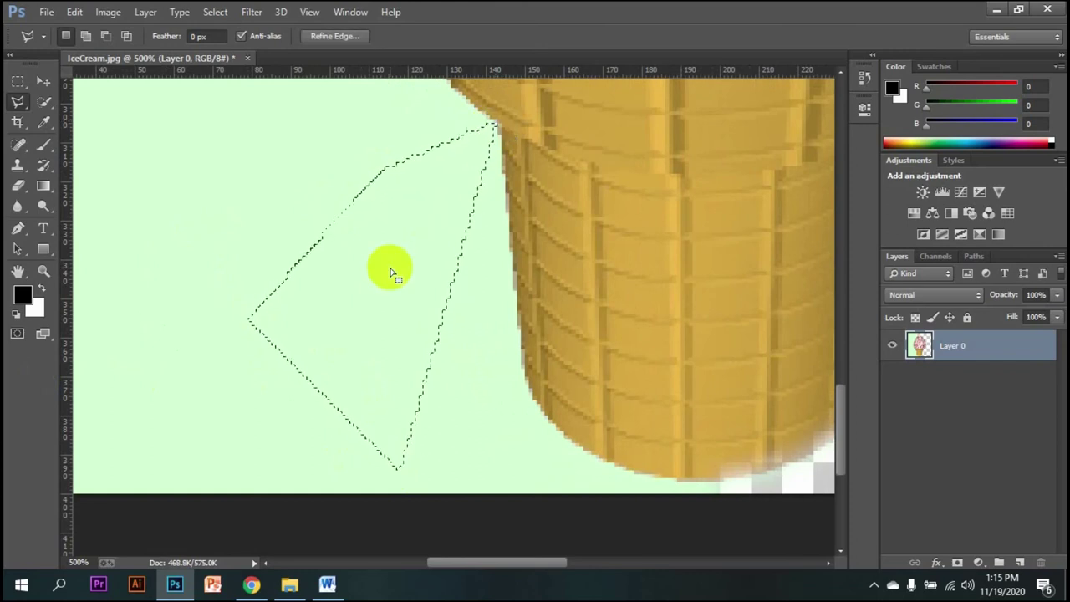
Try deleting the polygonal selection without feathering it, and undo the deletion
key(Delete)
key(ctrl+d)
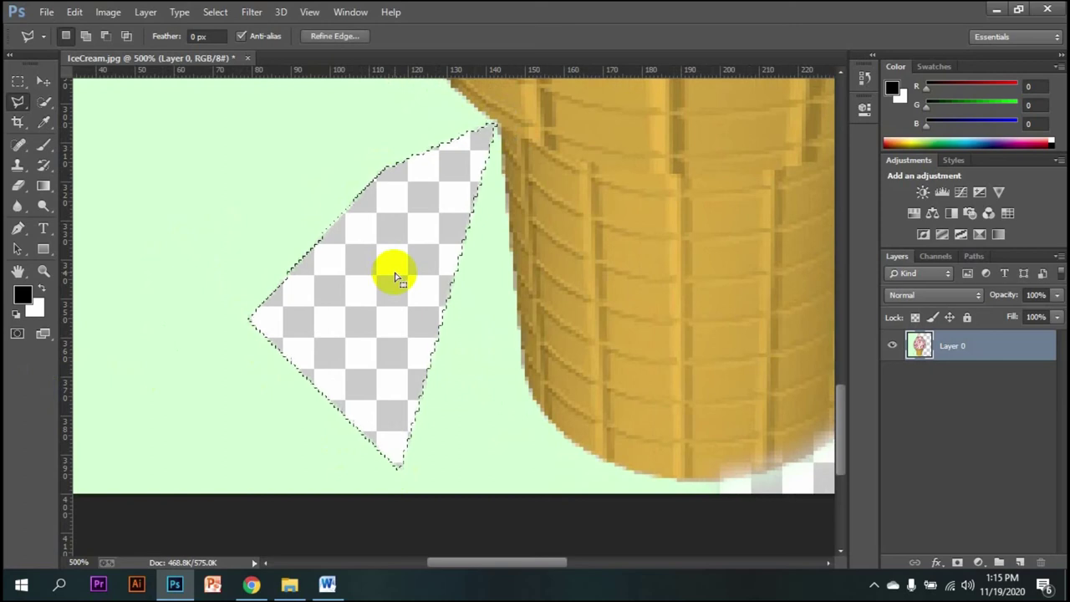
key(ctrl+alt+z)
key(ctrl+alt+z)
right_click(397, 276)
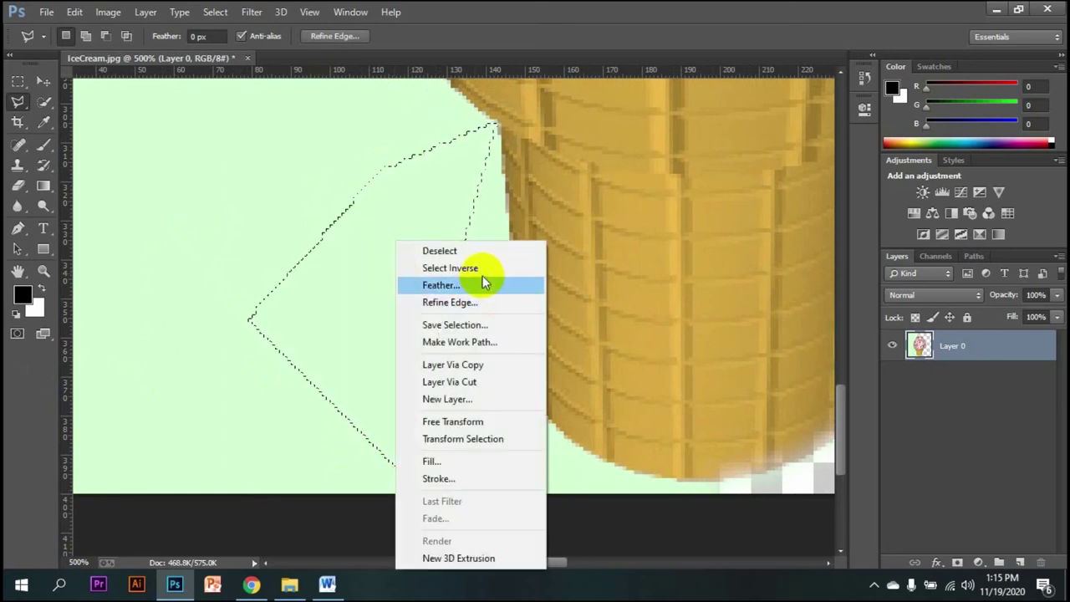
click(478, 285)
right_click(398, 236)
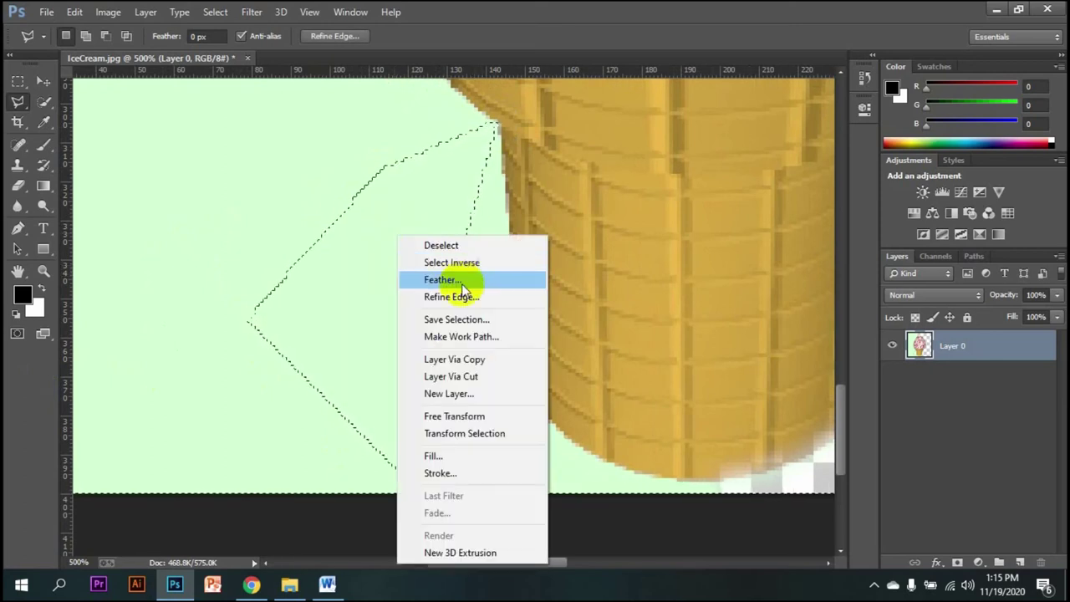
click(461, 283)
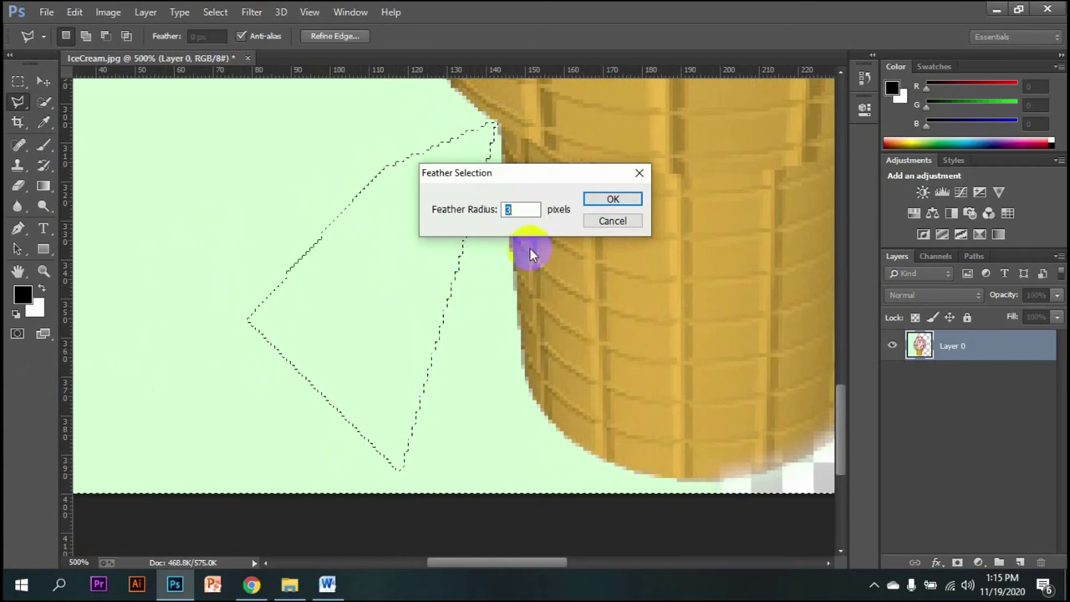
click(622, 221)
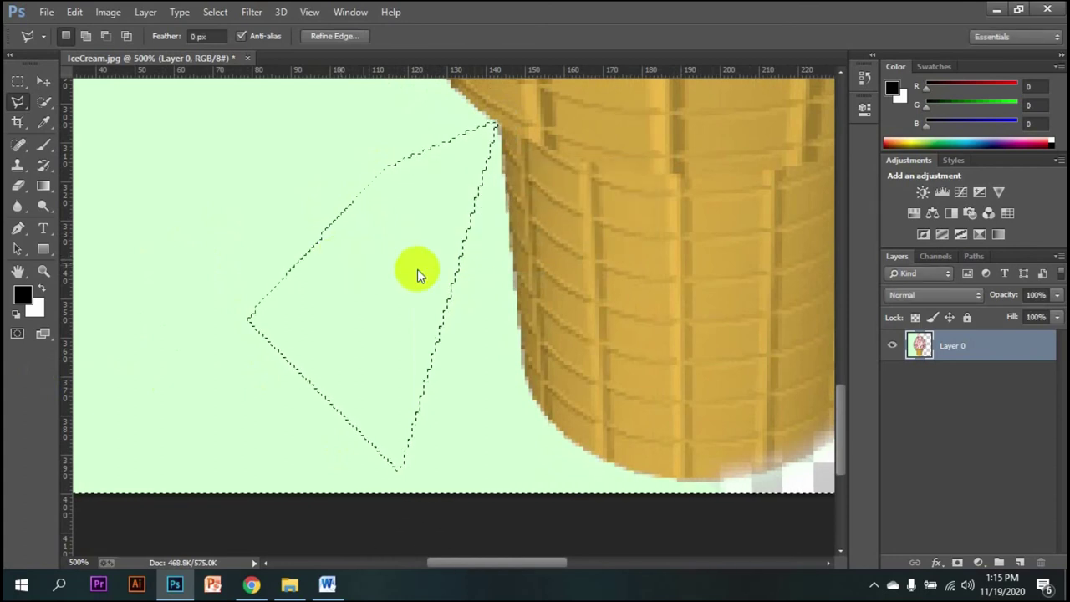
right_click(418, 272)
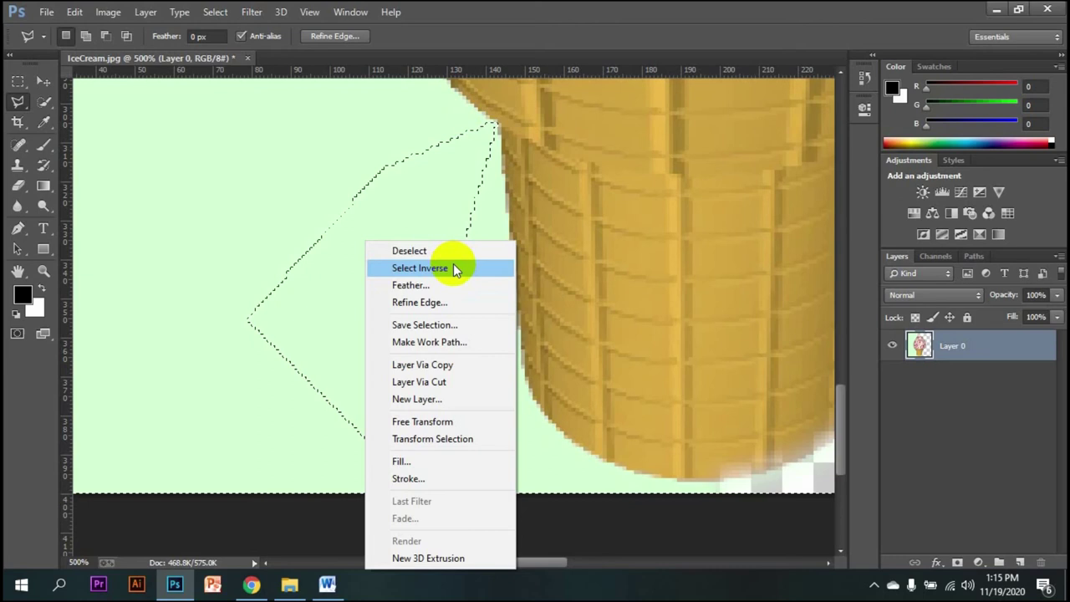
click(453, 266)
Feather the polygonal selection by 3 pixels, delete its contents, and deselect
right_click(424, 270)
click(438, 286)
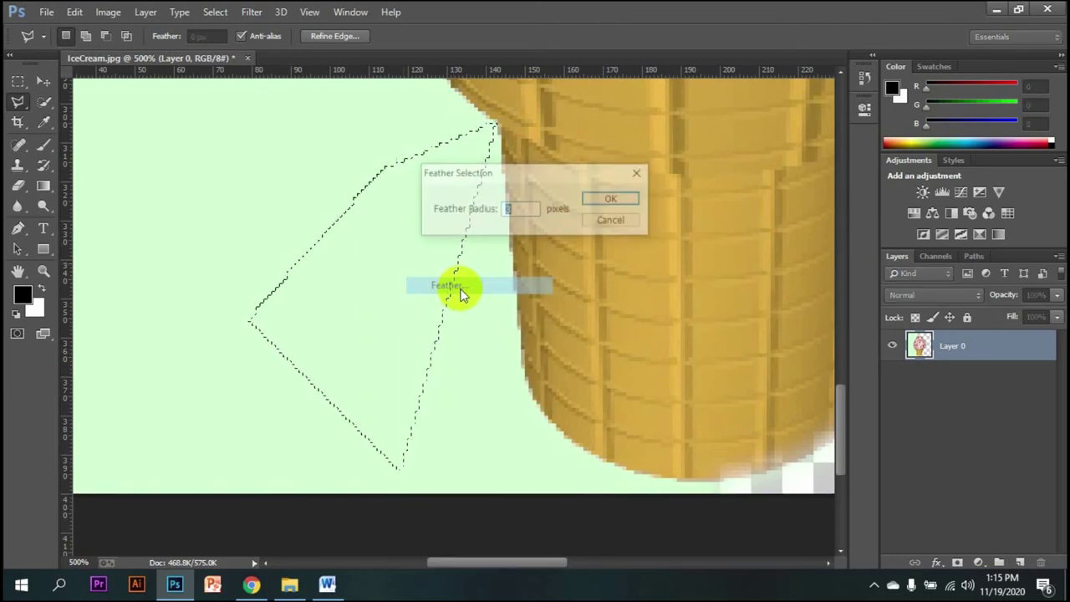
key(Return)
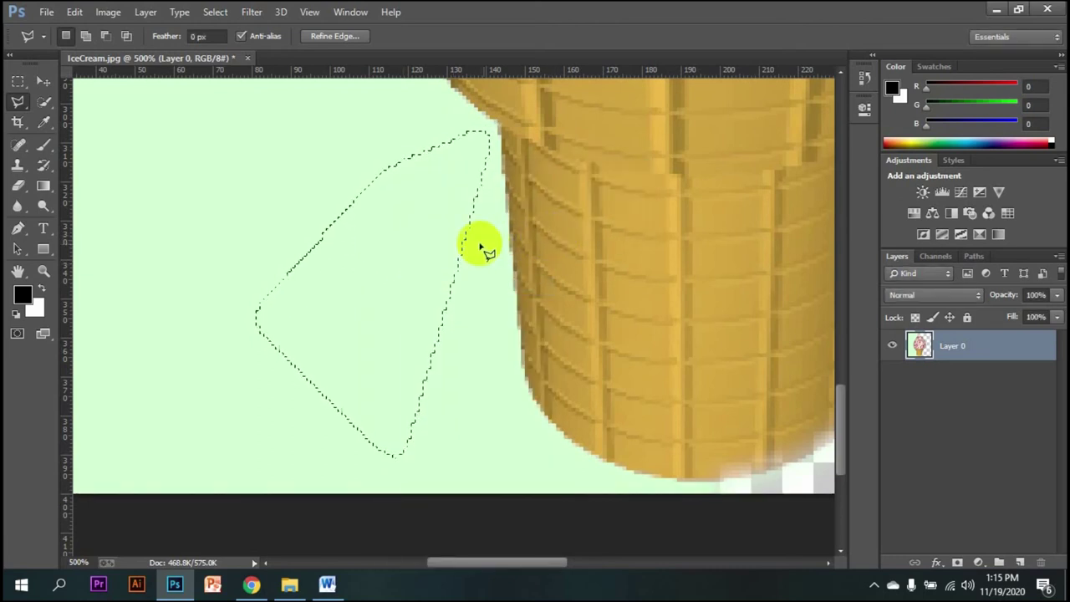
key(Delete)
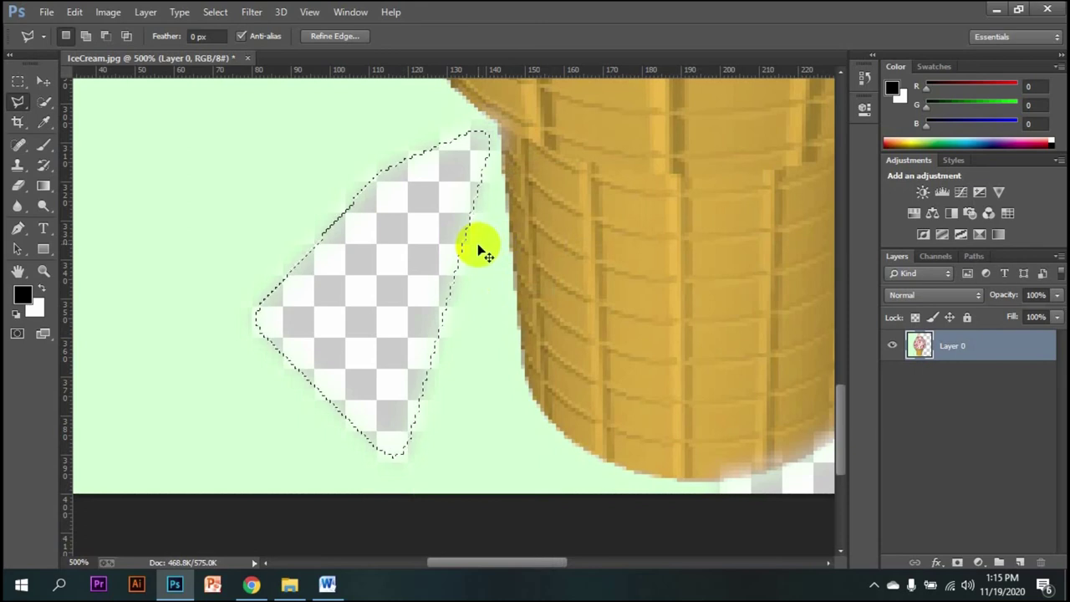
key(ctrl+d)
Select a freehand area of green background along the cone's upper left edge, just below the scoop, with the Lasso tool
scroll(472, 253, up, 8)
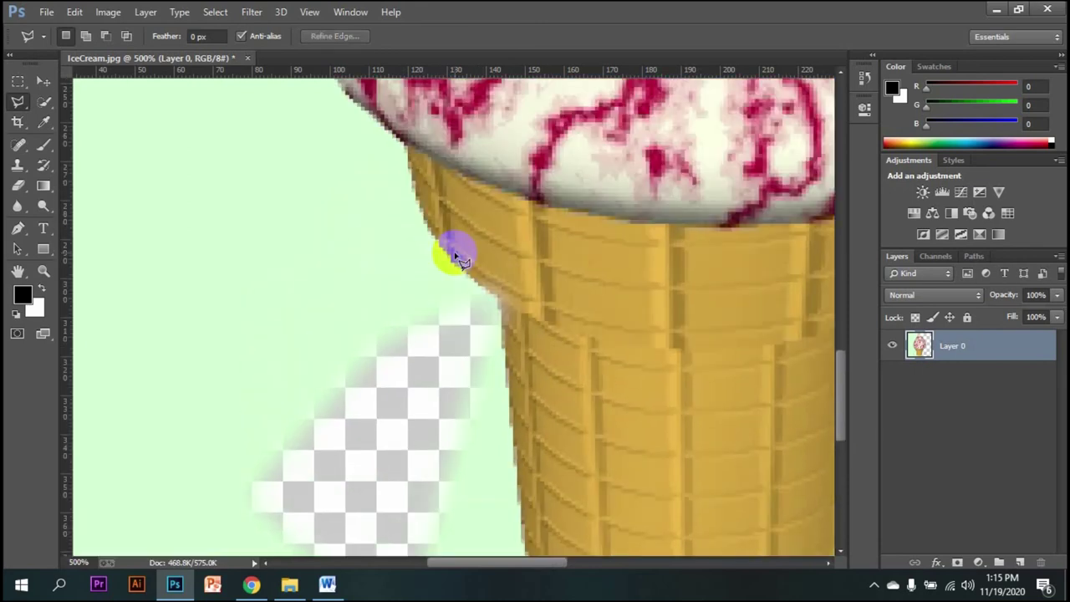
scroll(458, 258, down, 1)
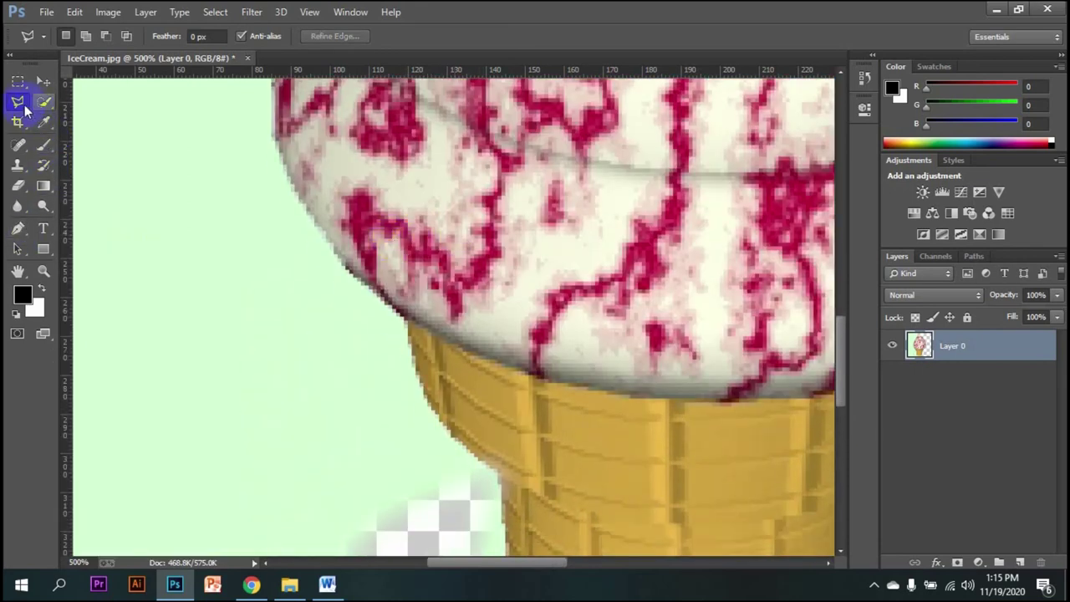
click(22, 109)
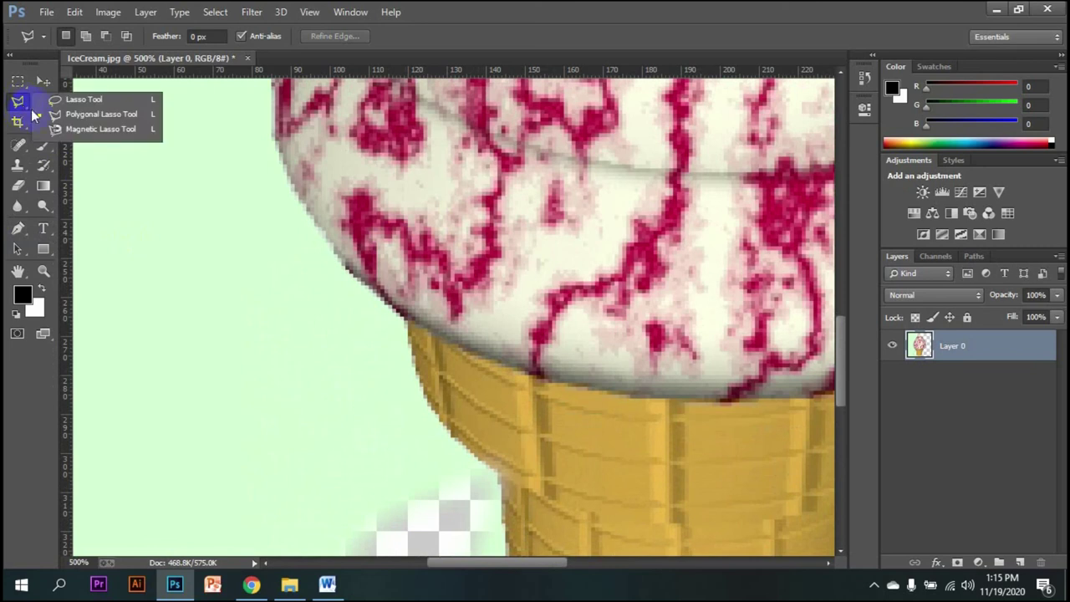
click(97, 101)
scroll(282, 220, down, 3)
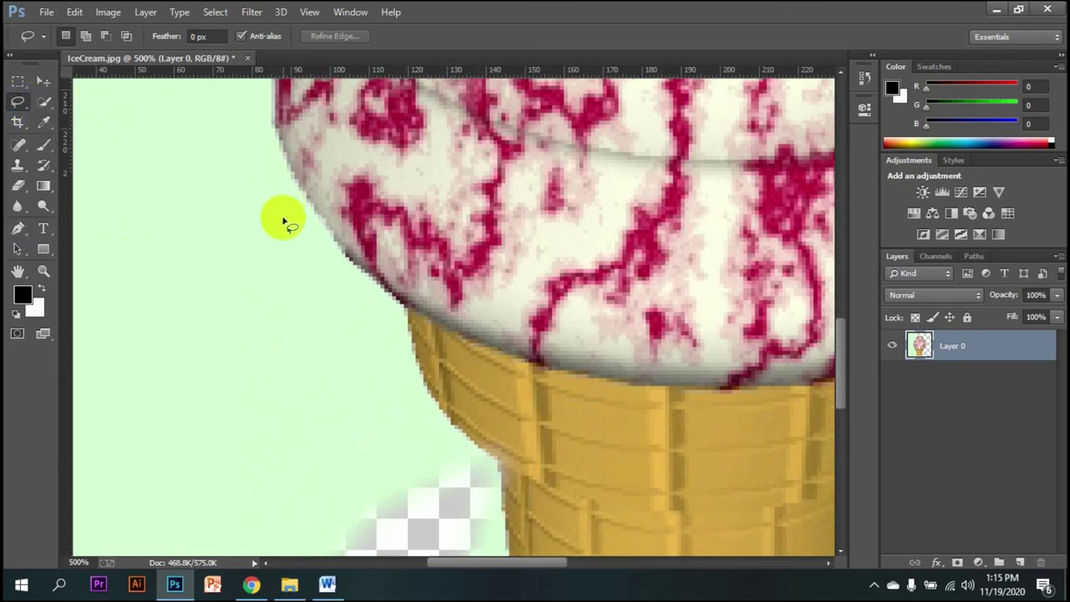
scroll(282, 220, up, 8)
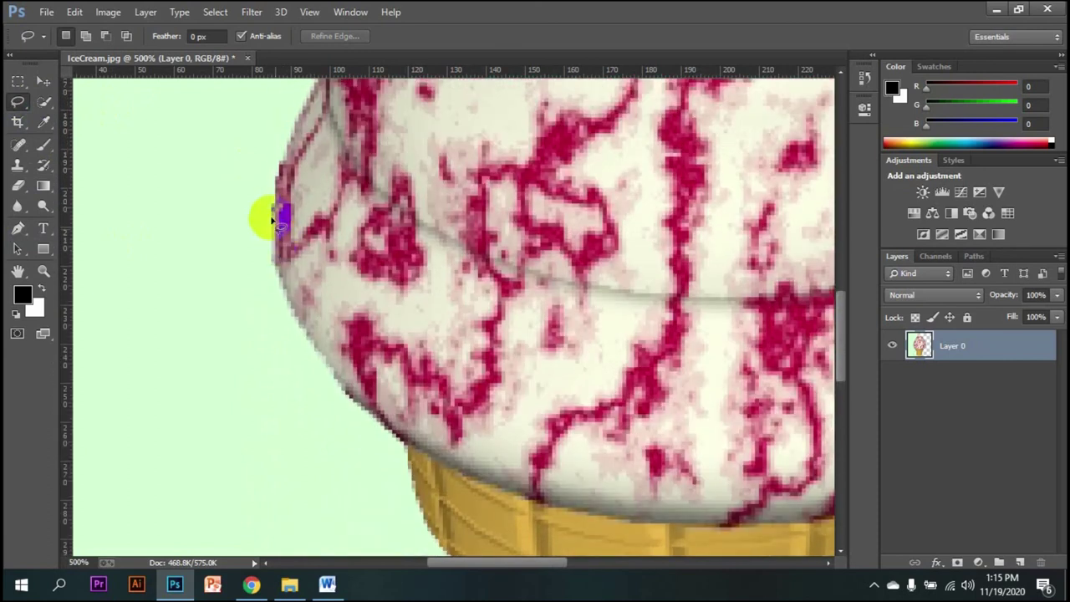
mouse_move(272, 220)
mouse_down()
mouse_move(283, 177)
mouse_move(292, 304)
mouse_move(323, 375)
mouse_move(355, 406)
mouse_move(405, 333)
mouse_move(407, 261)
mouse_up()
scroll(355, 405, down, 2)
scroll(355, 406, down, 4)
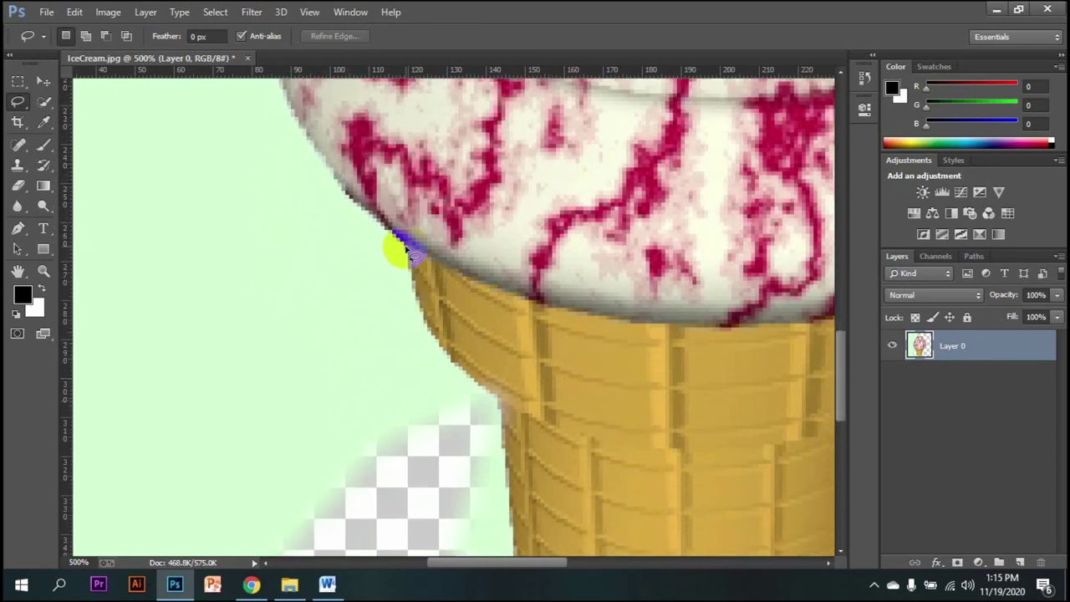
drag(409, 277, 409, 289)
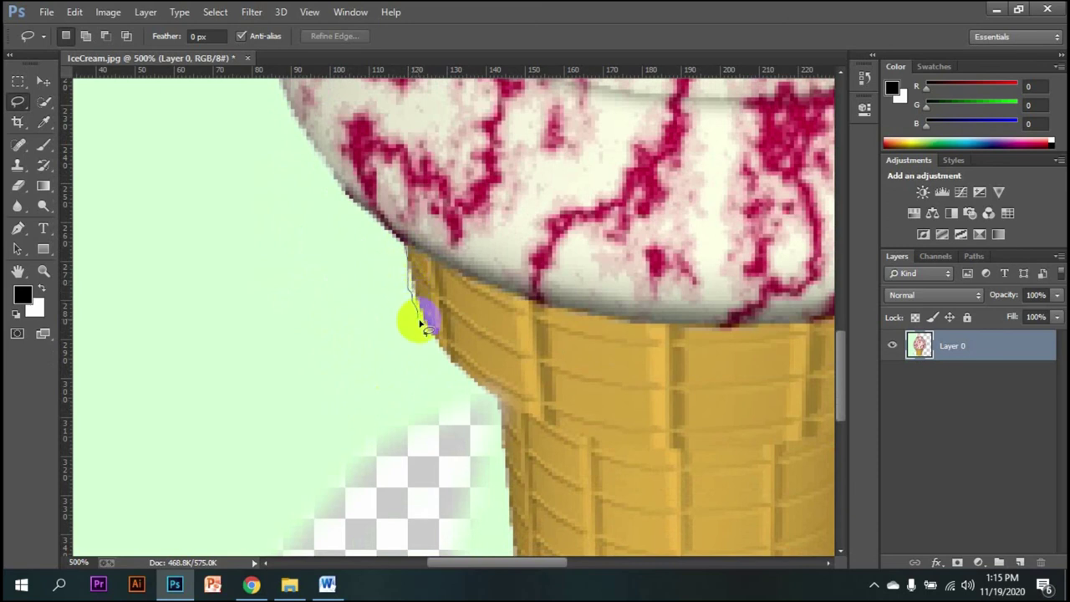
drag(430, 336, 438, 354)
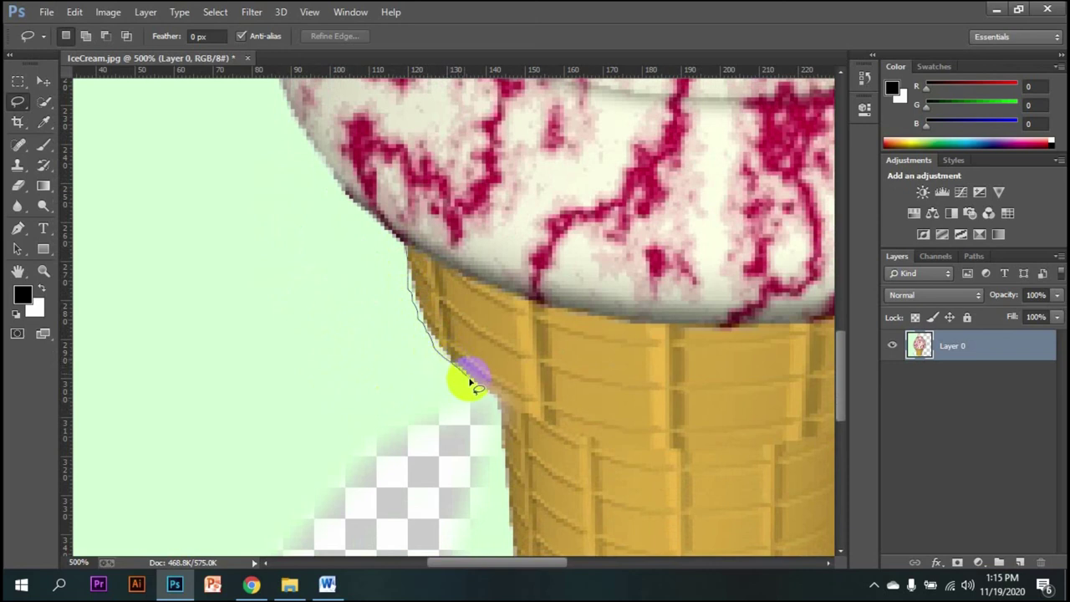
mouse_move(501, 410)
mouse_down()
mouse_move(446, 465)
mouse_move(379, 501)
mouse_move(262, 476)
mouse_move(237, 335)
mouse_move(321, 264)
mouse_move(409, 252)
mouse_up()
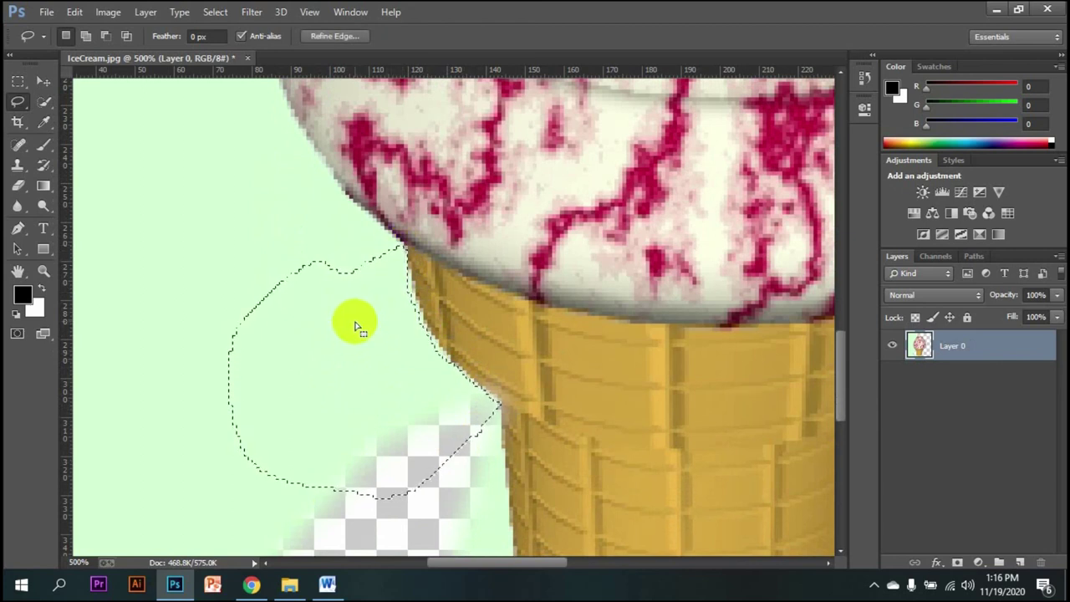
Feather the freehand selection by 3 pixels, delete the green background inside it, and deselect
right_click(335, 331)
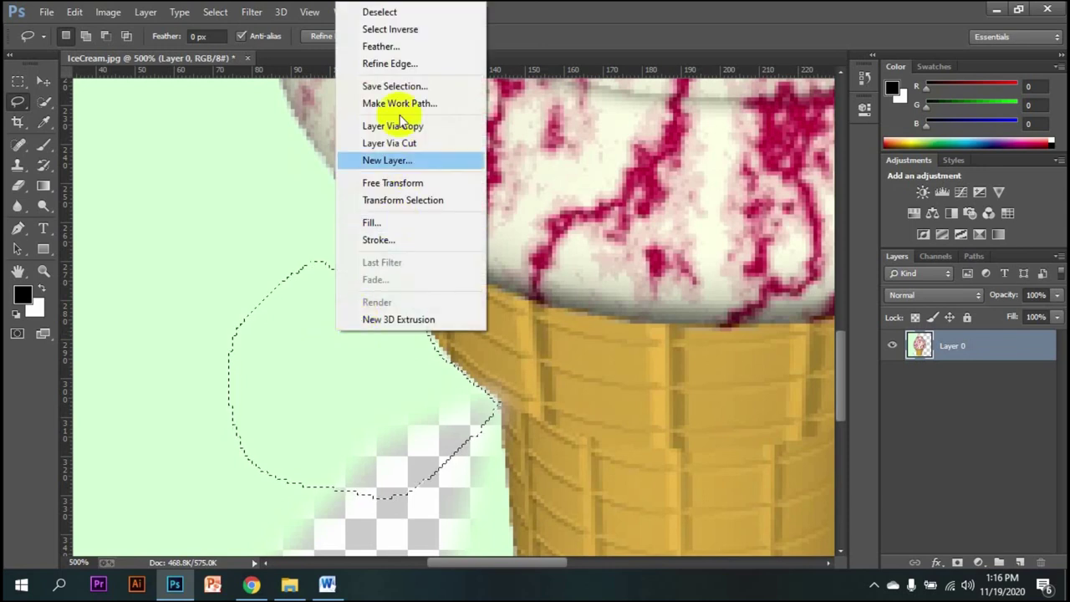
click(394, 46)
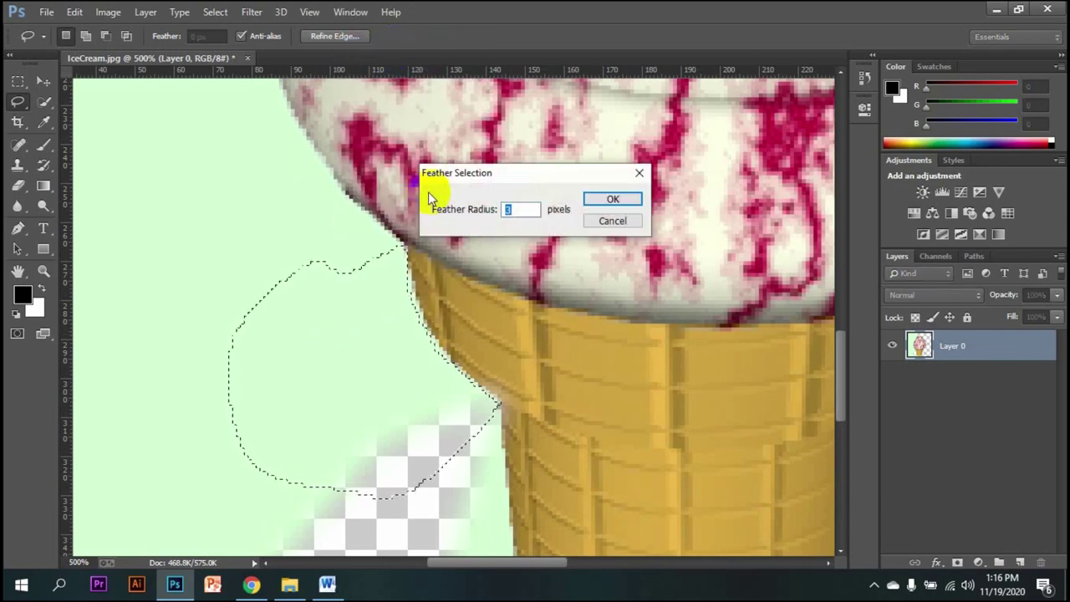
key(Return)
key(Delete)
key(ctrl+d)
Select the remaining green background beside the ice cream with the Magic Wand tool at a tolerance of 32
scroll(364, 265, up, 5)
scroll(365, 266, up, 1)
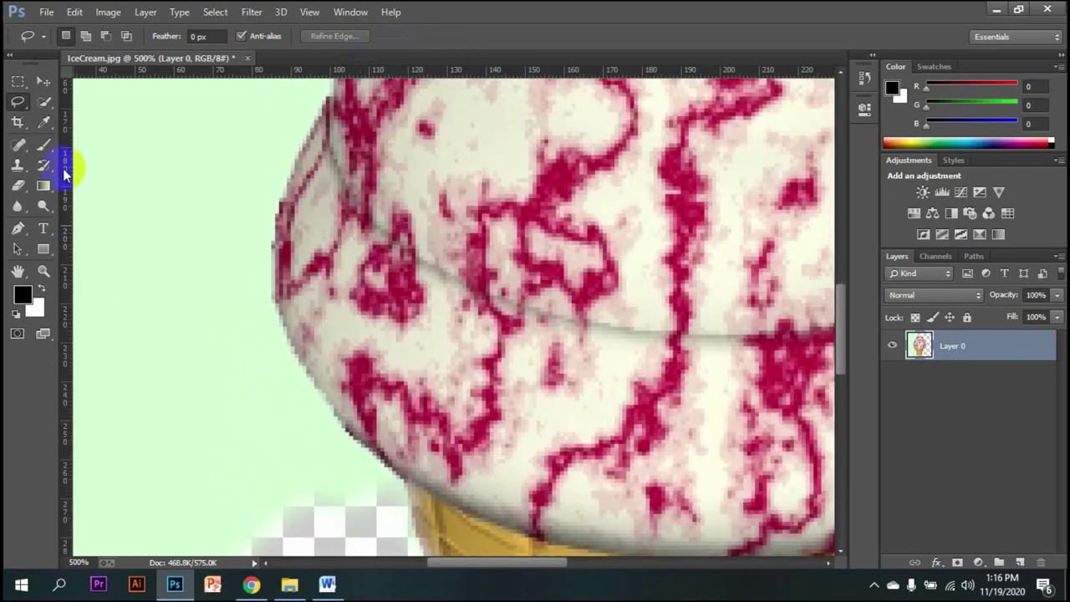
mouse_move(43, 102)
mouse_down()
mouse_move(62, 96)
mouse_move(109, 115)
mouse_up()
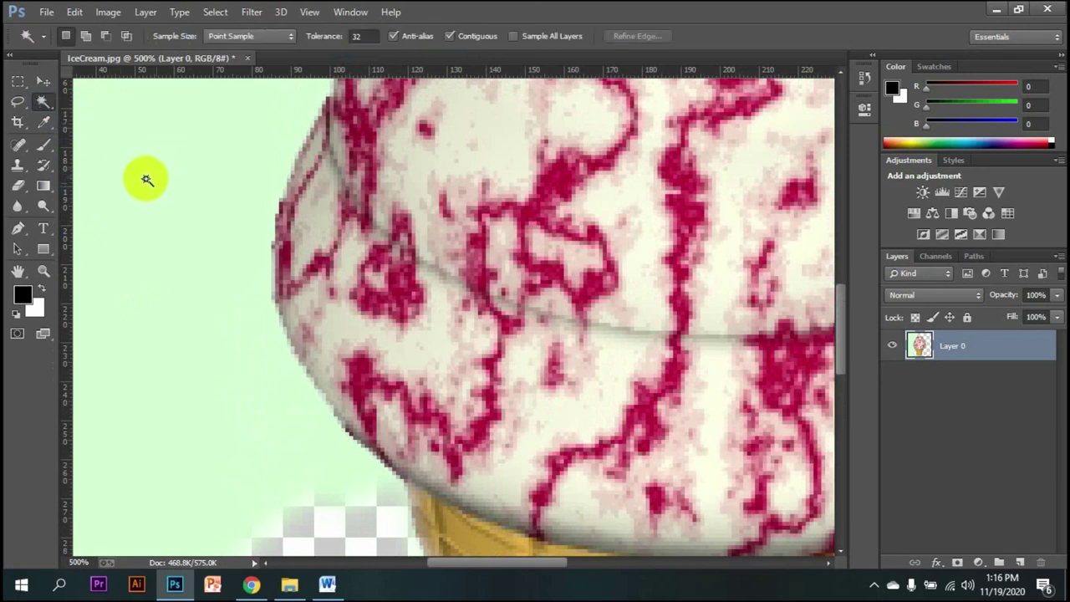
drag(144, 177, 365, 175)
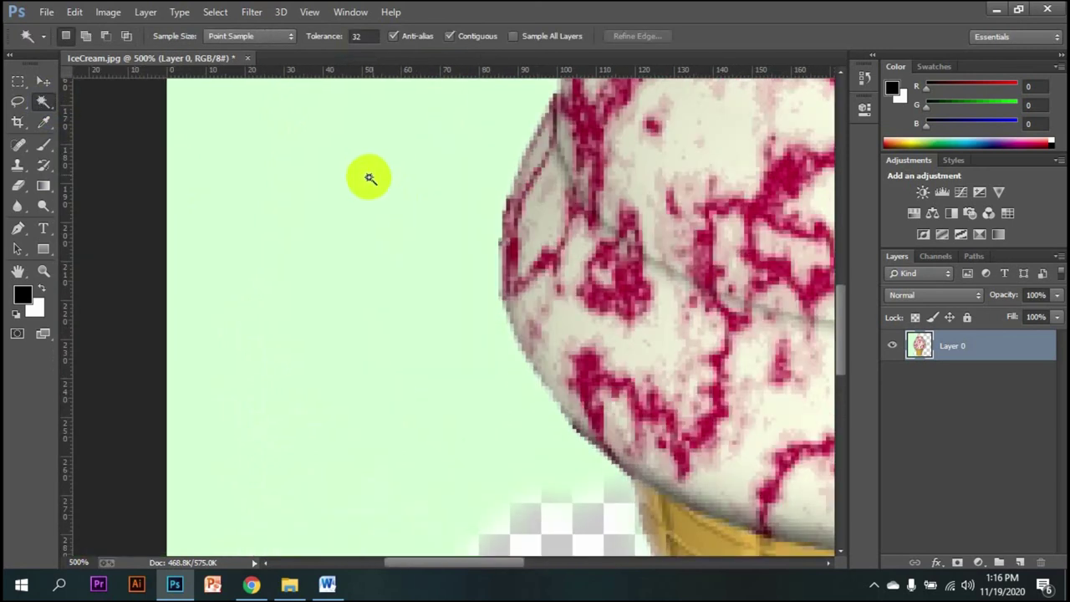
click(292, 183)
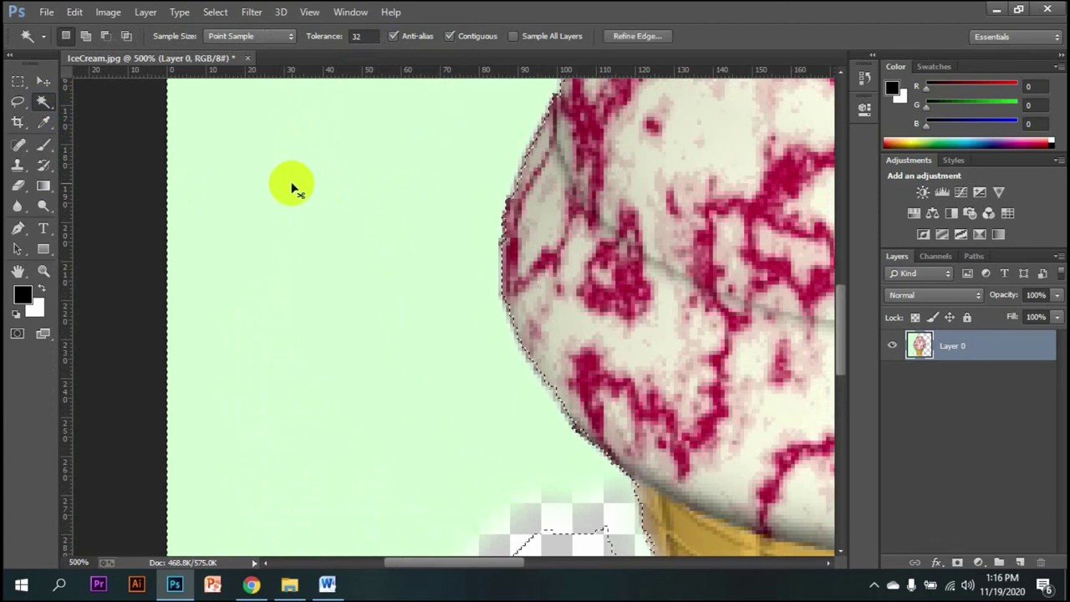
scroll(292, 183, down, 5)
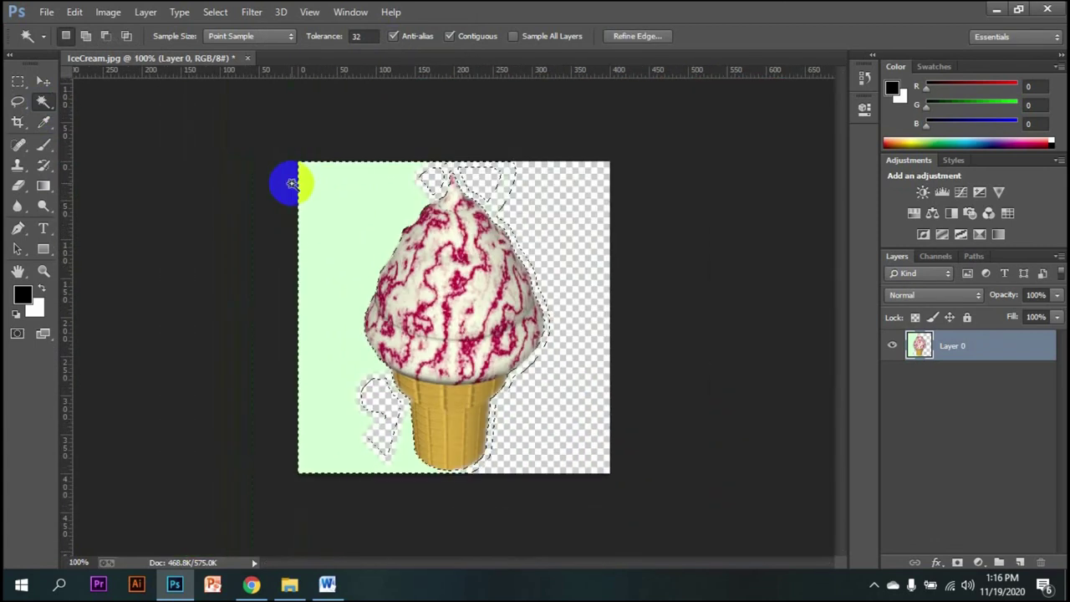
Feather the Magic Wand selection by 3 pixels, delete the remaining green background, and deselect
right_click(354, 222)
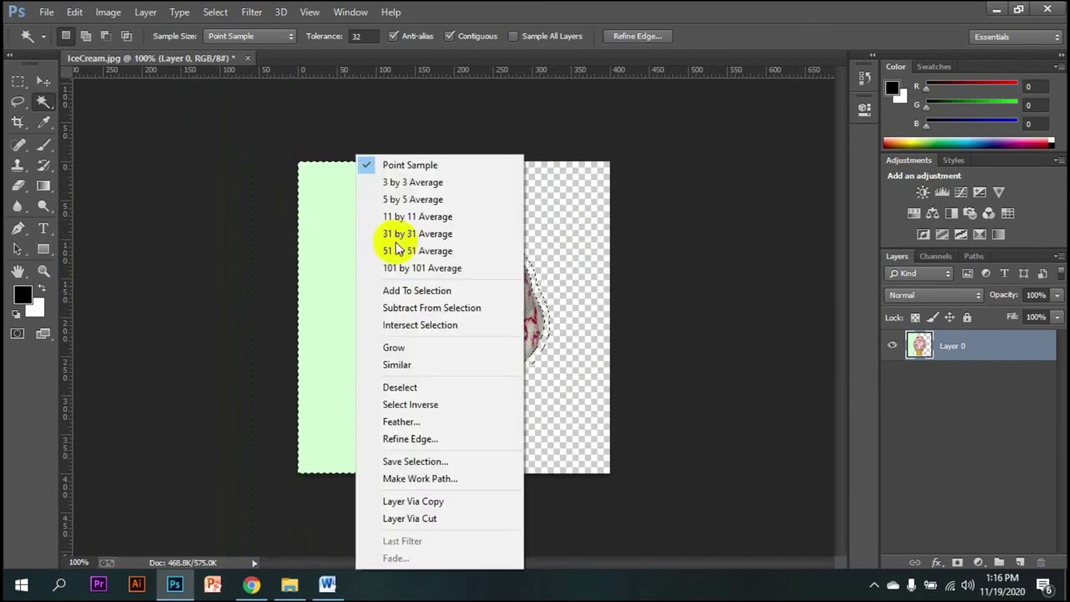
click(421, 423)
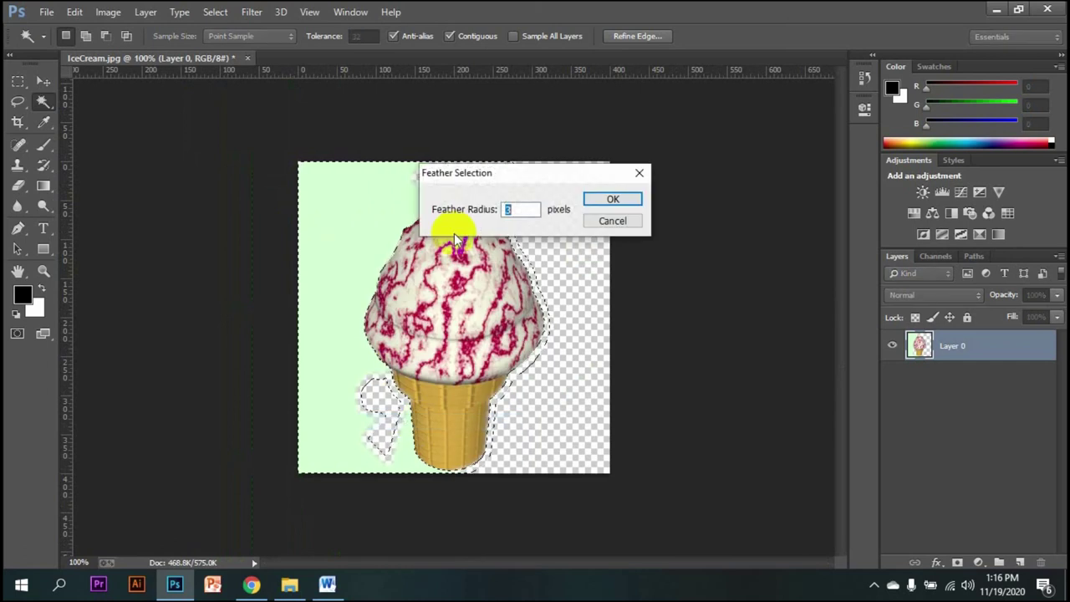
click(611, 199)
key(Delete)
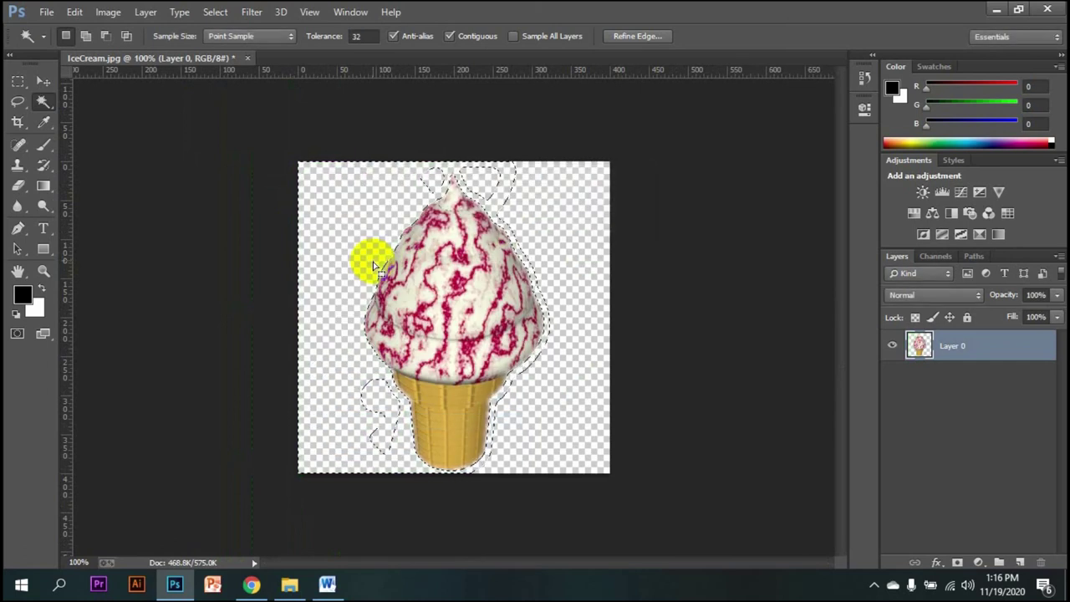
key(ctrl+d)
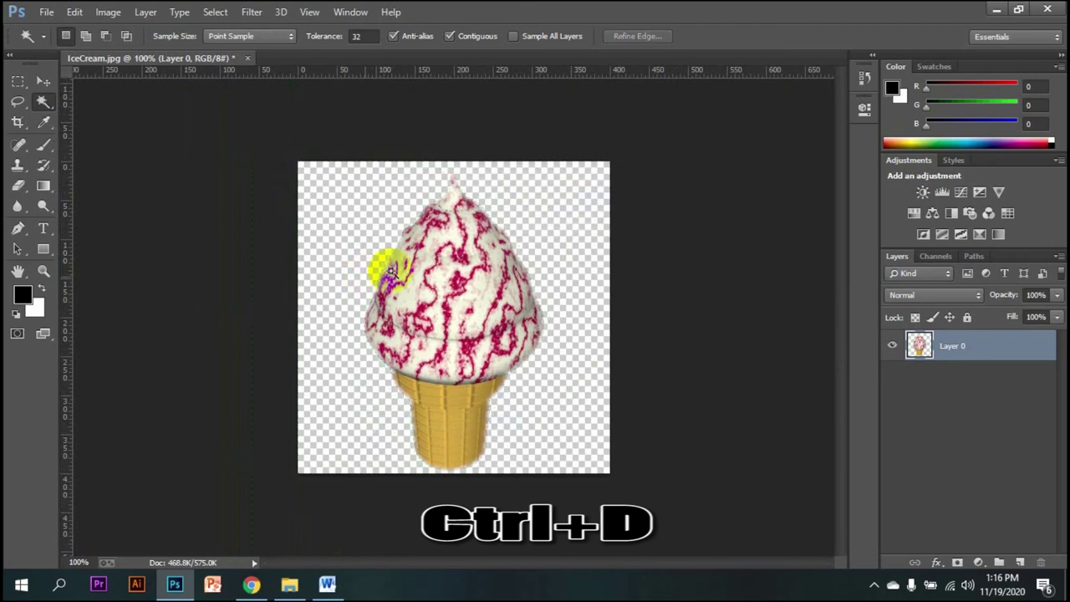